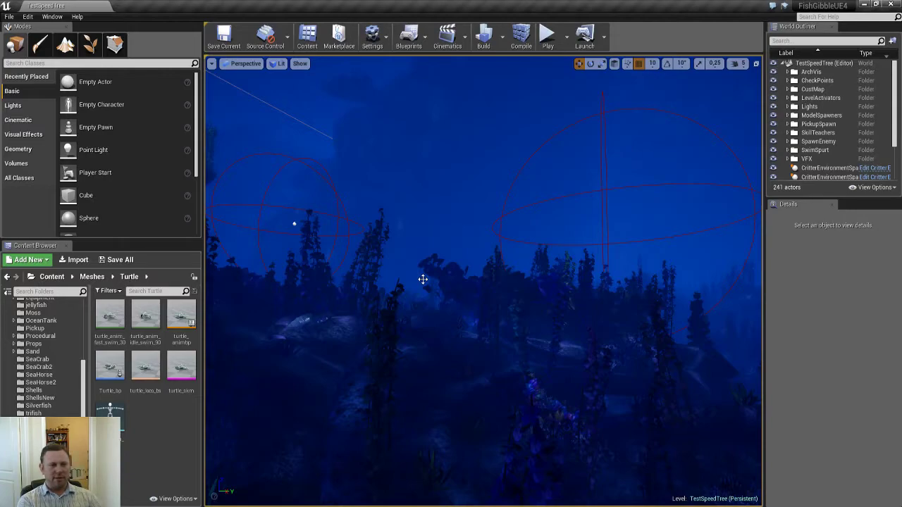
Play-test the TestSpeedTree level full screen, swimming the fish through the reef to view the fish schools, and end the play session.
key(alt+p)
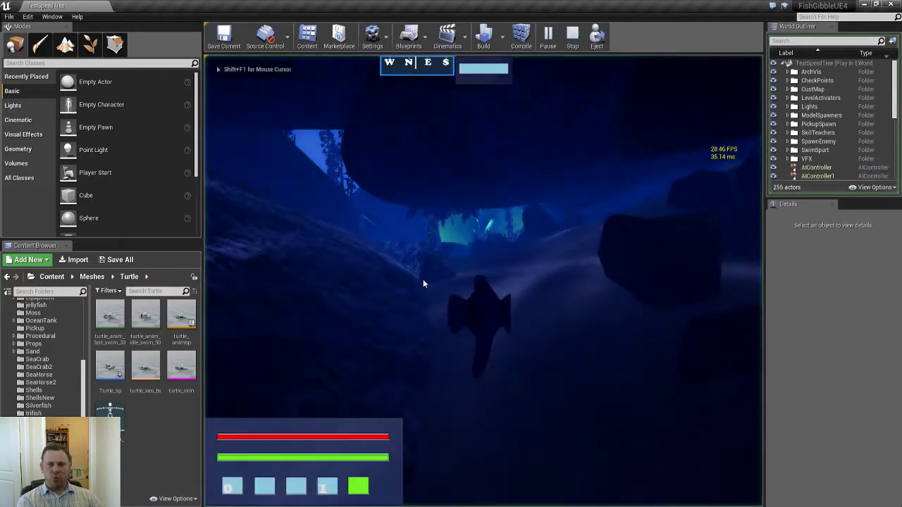
key(F11)
key(w)
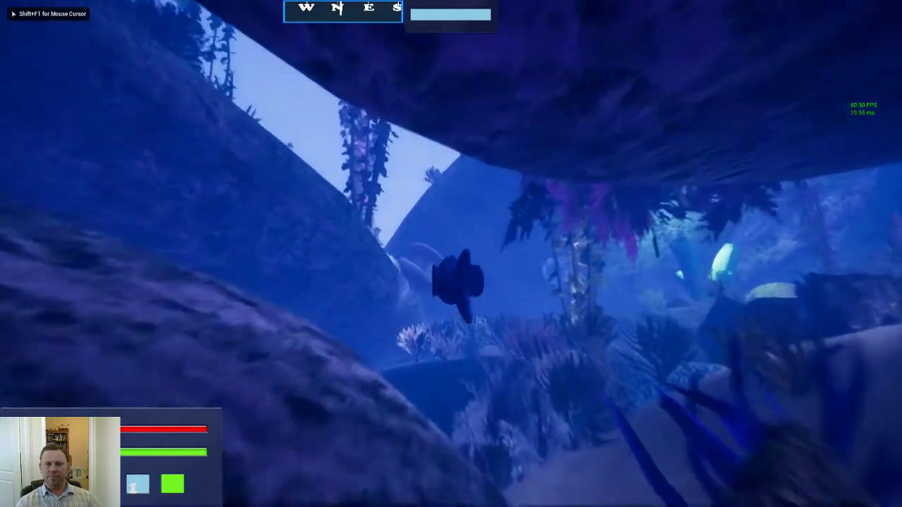
key(w)
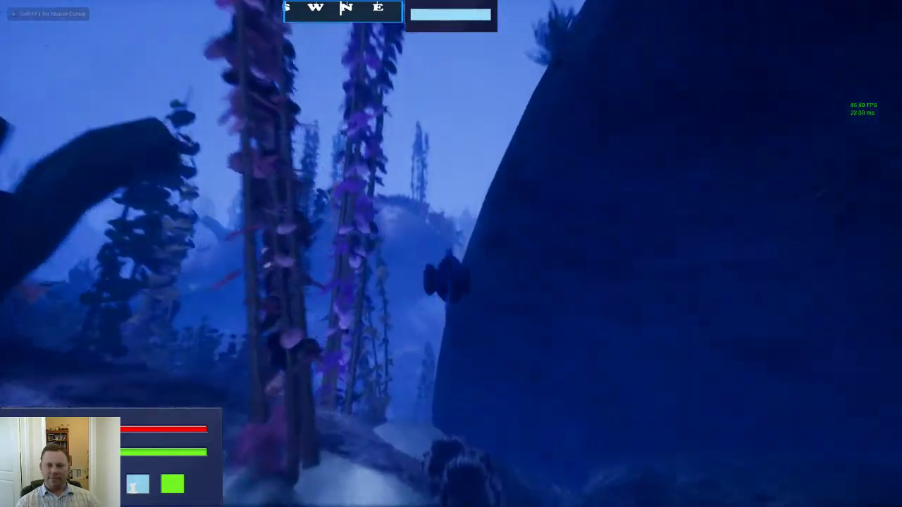
key(w)
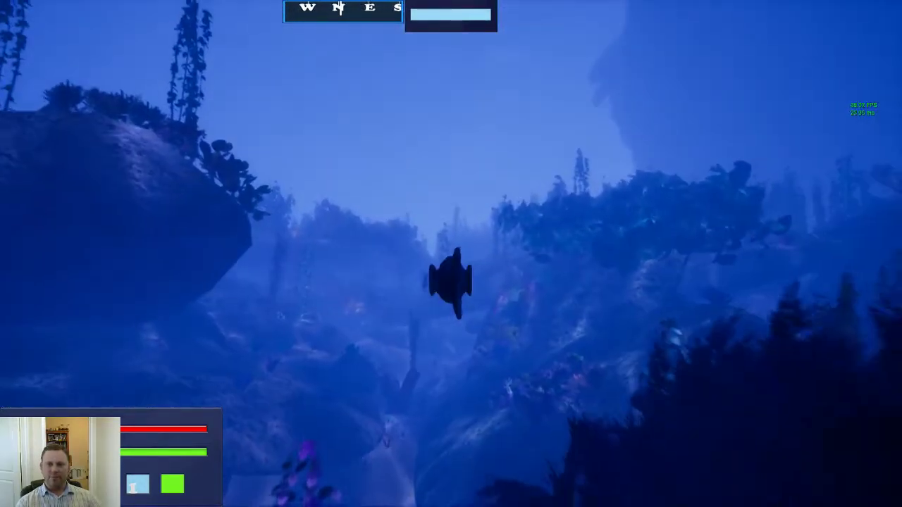
key(w)
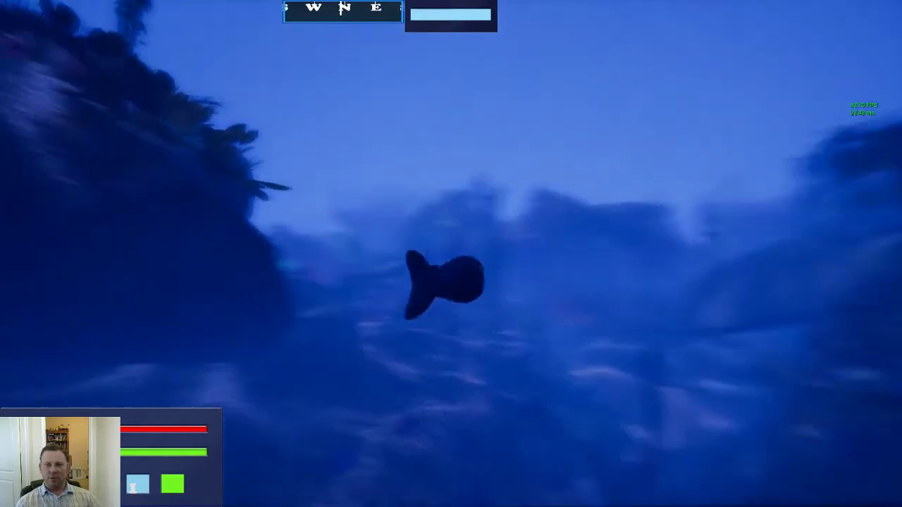
key(w)
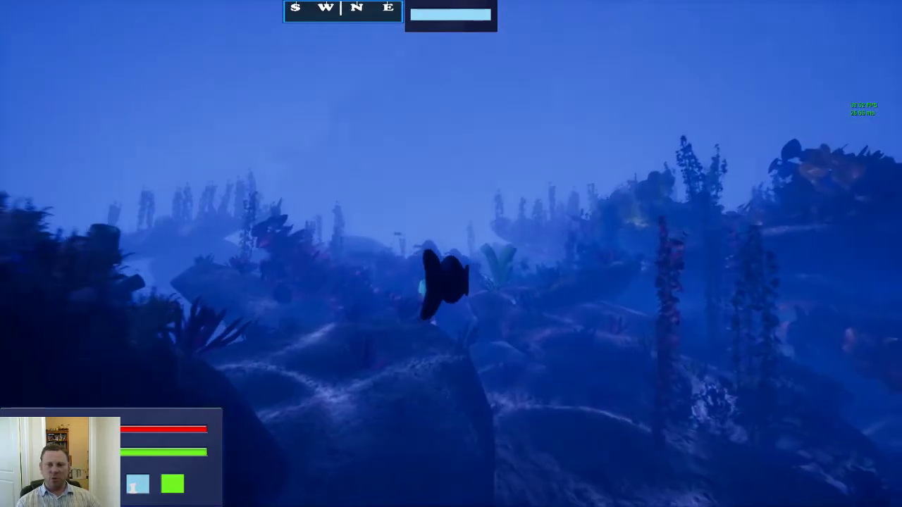
key(w)
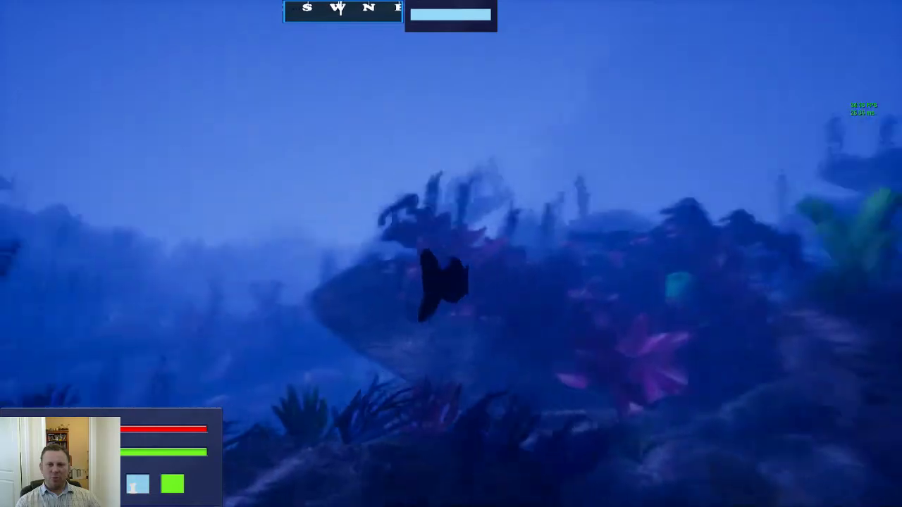
key(w)
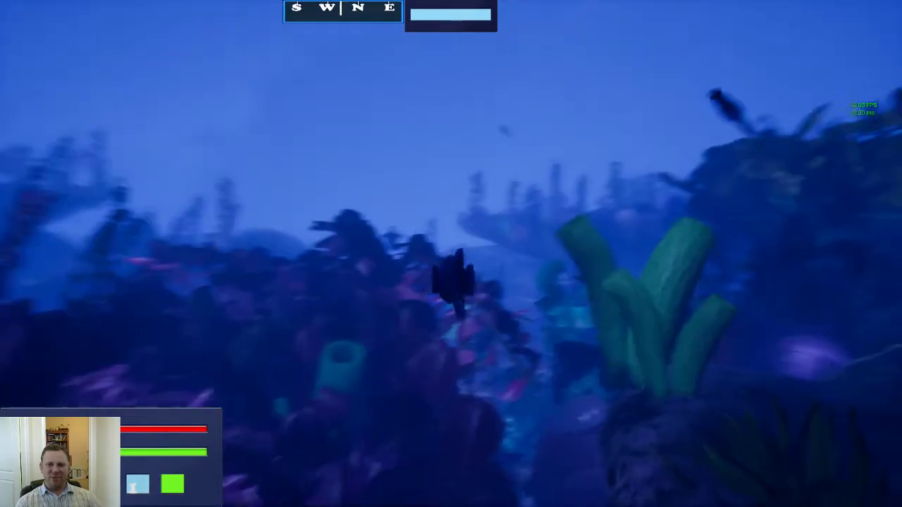
key(w)
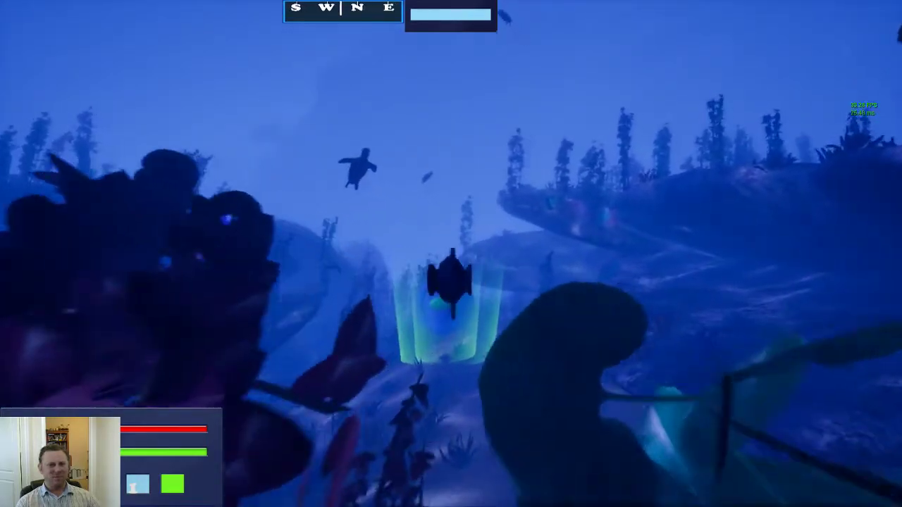
key(w)
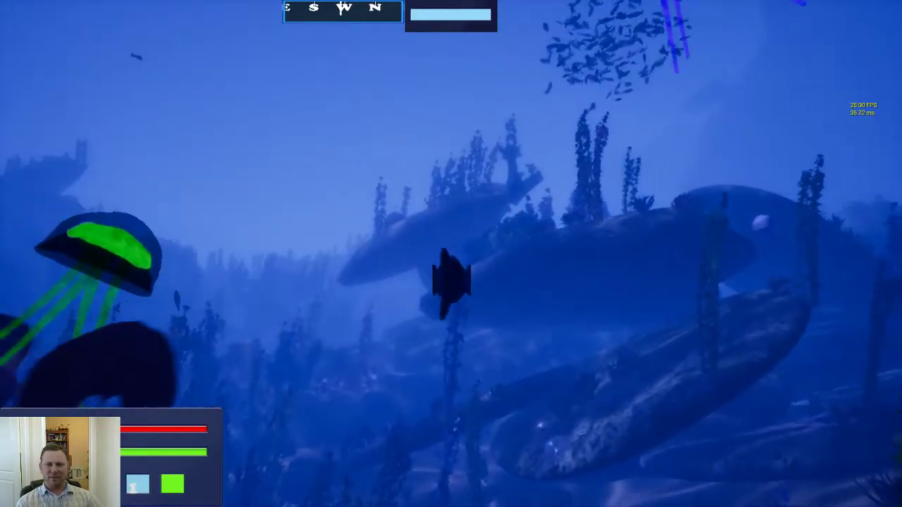
key(w)
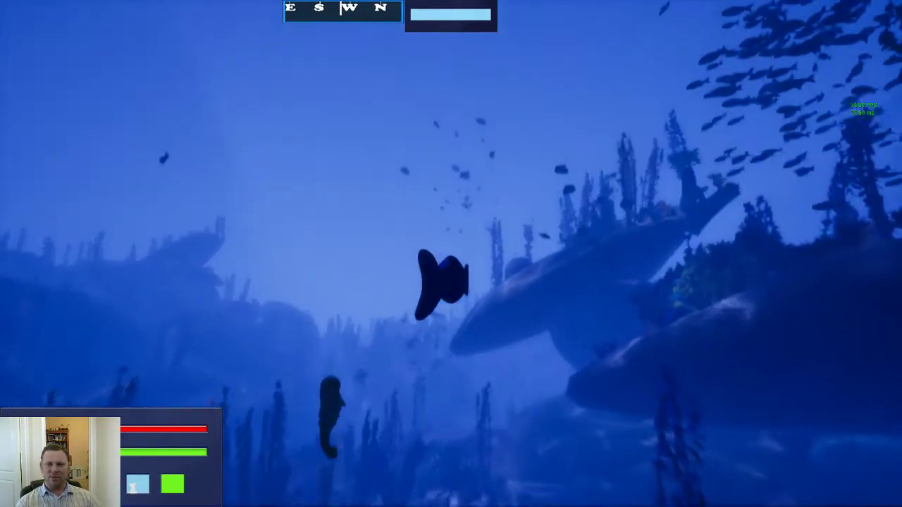
key(w)
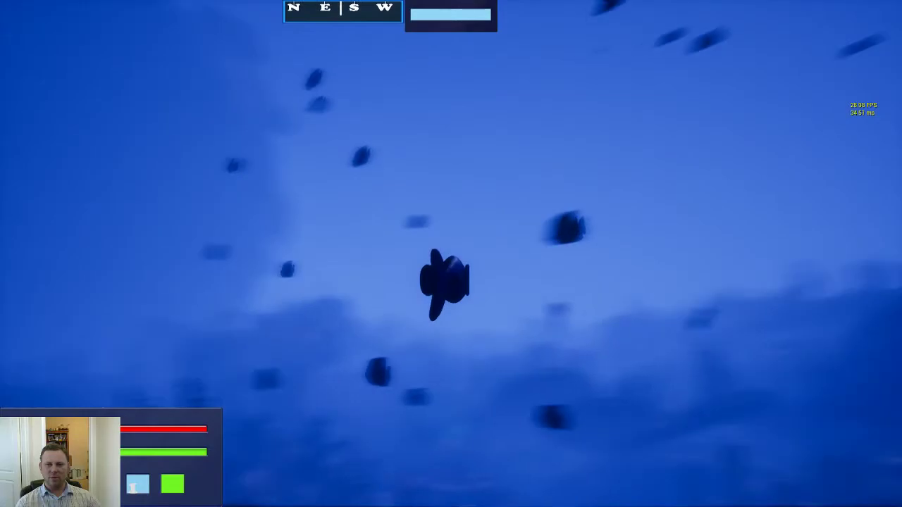
key(w)
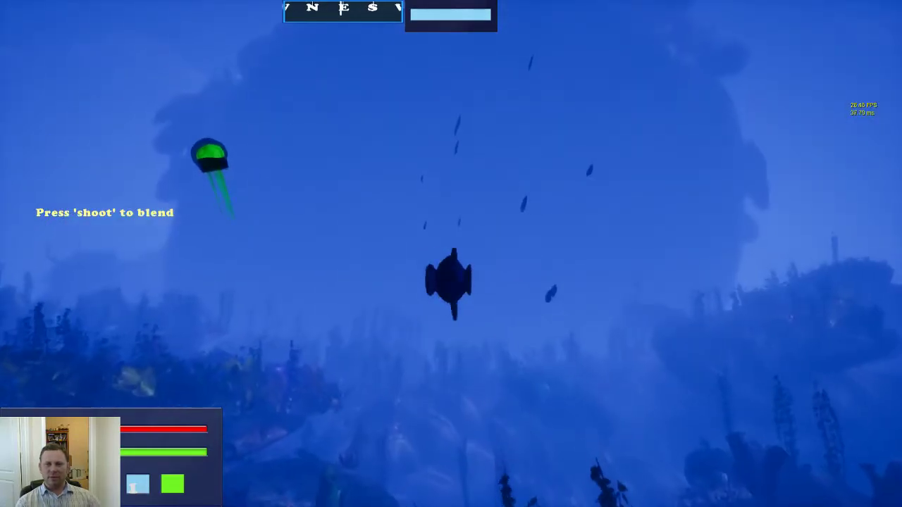
key(w)
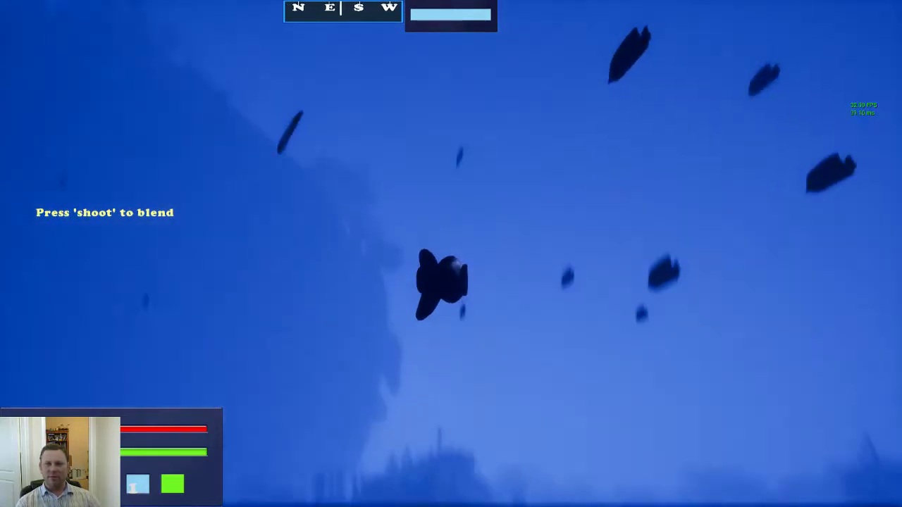
key(w)
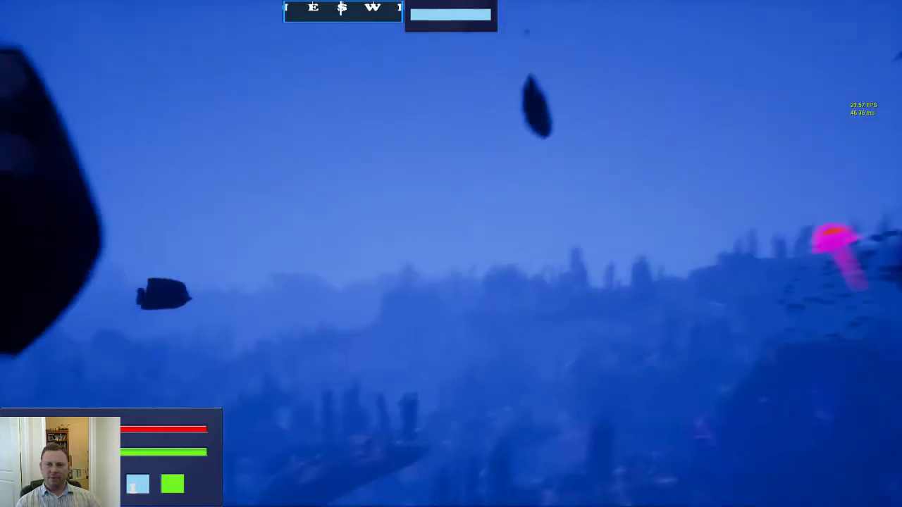
key(w)
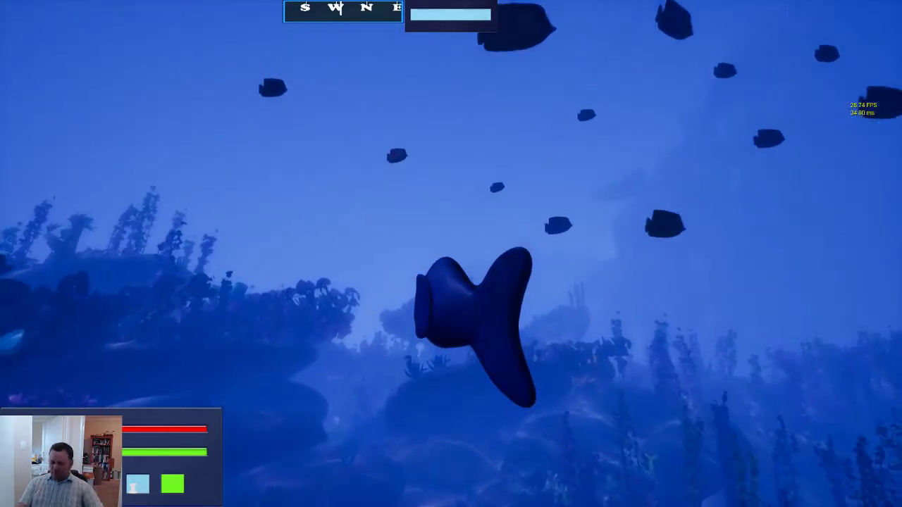
key(F11)
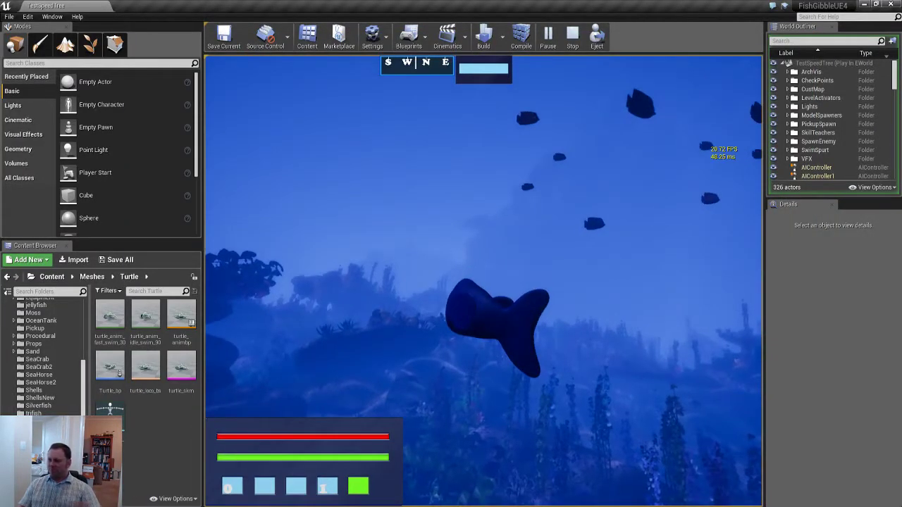
key(Escape)
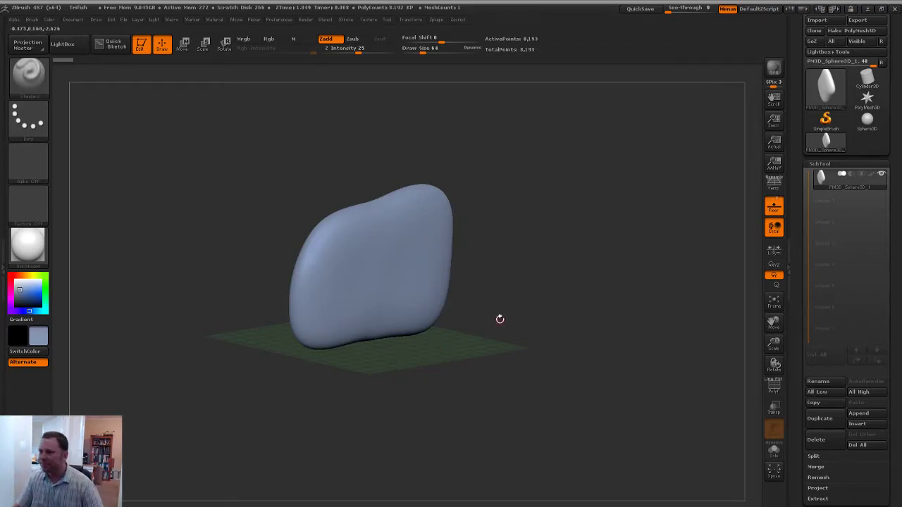
Switch to ZBrush, open Trifish2.ZPR without saving the current project, and inspect the early body shape.
drag(493, 369, 464, 368)
key(ctrl+o)
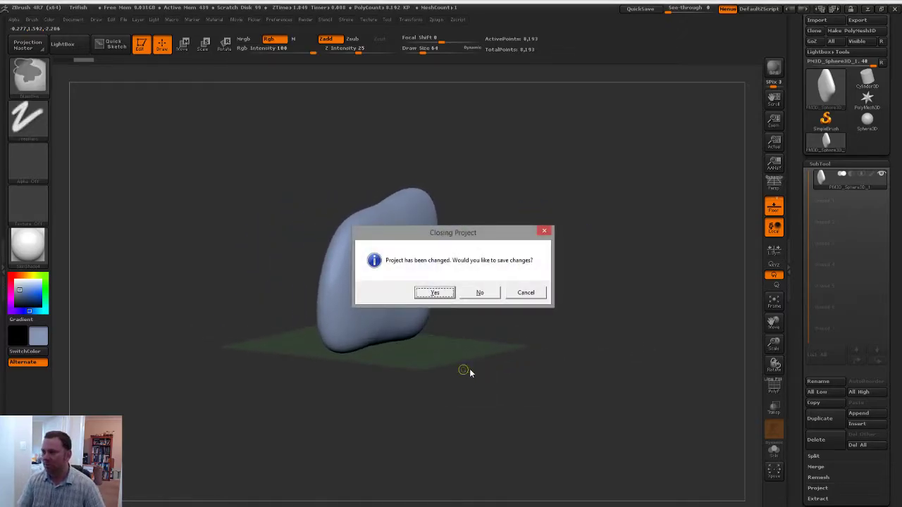
click(480, 292)
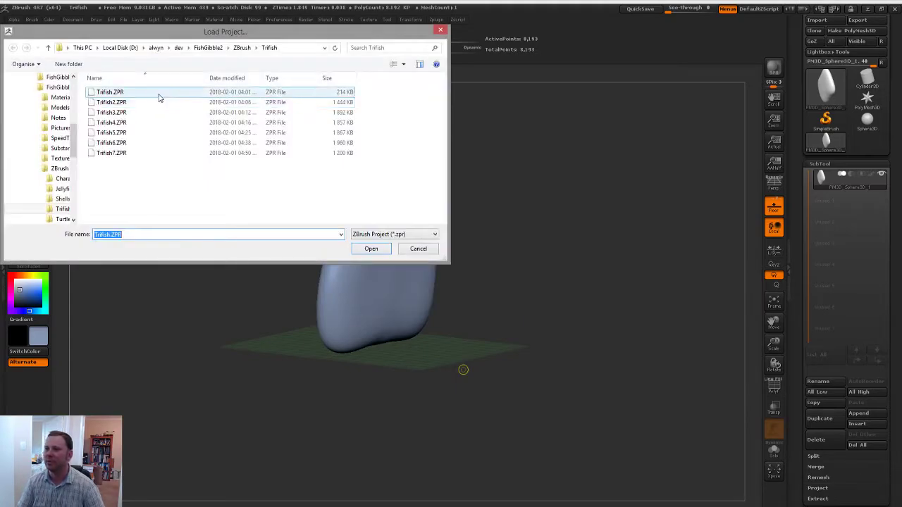
double_click(145, 100)
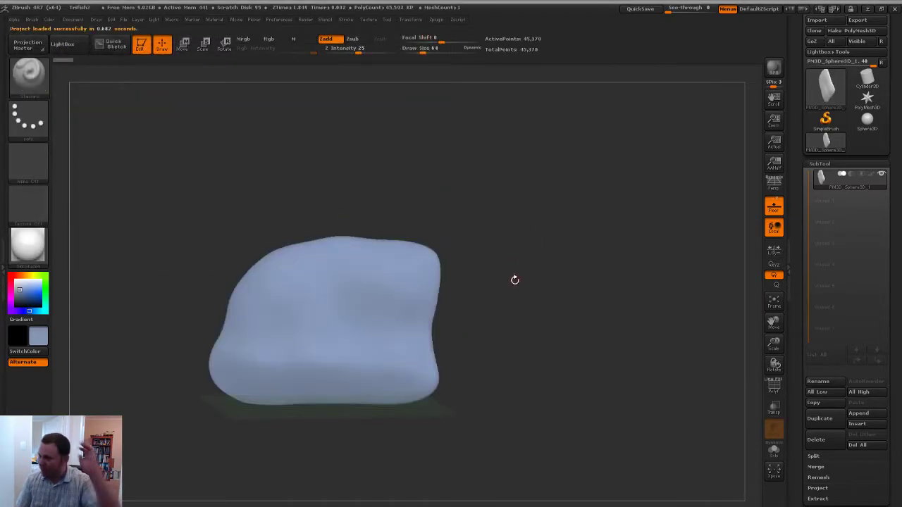
mouse_move(473, 364)
mouse_down()
mouse_move(564, 322)
mouse_move(516, 338)
mouse_move(615, 325)
mouse_move(556, 307)
mouse_move(513, 324)
mouse_move(590, 328)
mouse_move(562, 335)
mouse_up()
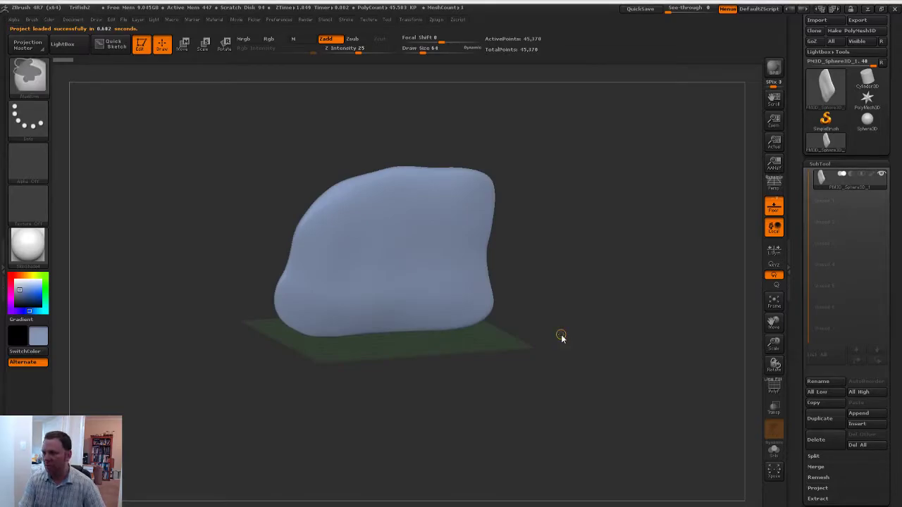
Open Trifish5.ZPR without saving the current project and examine the sculpted fish with its tail and eye.
key(ctrl+o)
click(476, 292)
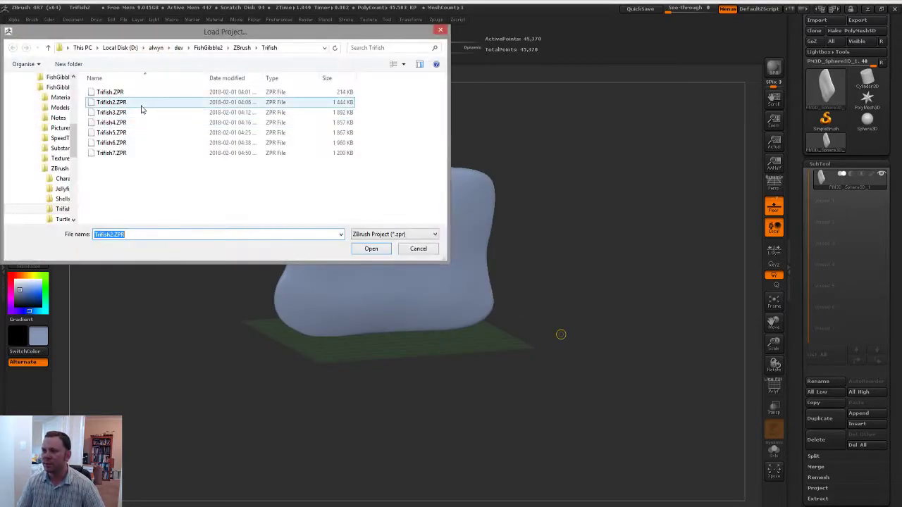
click(134, 132)
click(371, 248)
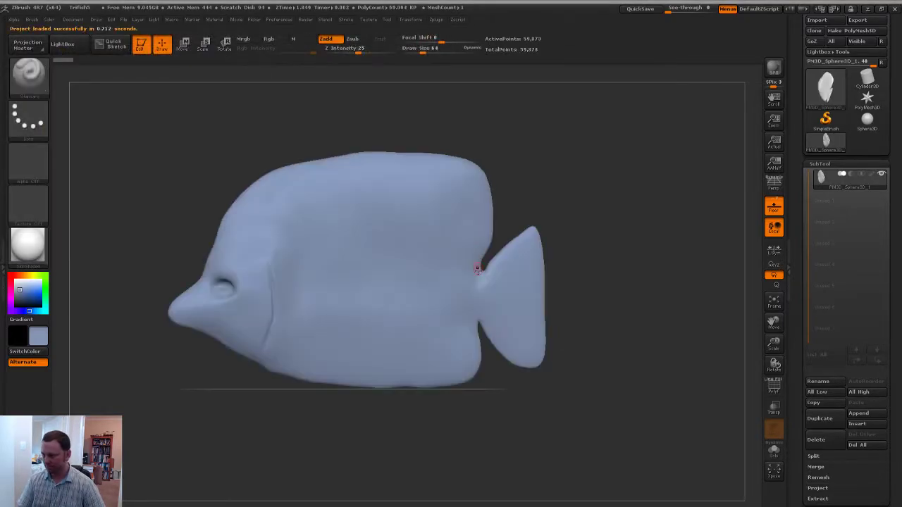
alt+drag(590, 348, 563, 343)
Open Trifish7.ZPR without saving the current project and inspect the fish sculpt, including its side fin, from several angles.
key(ctrl+o)
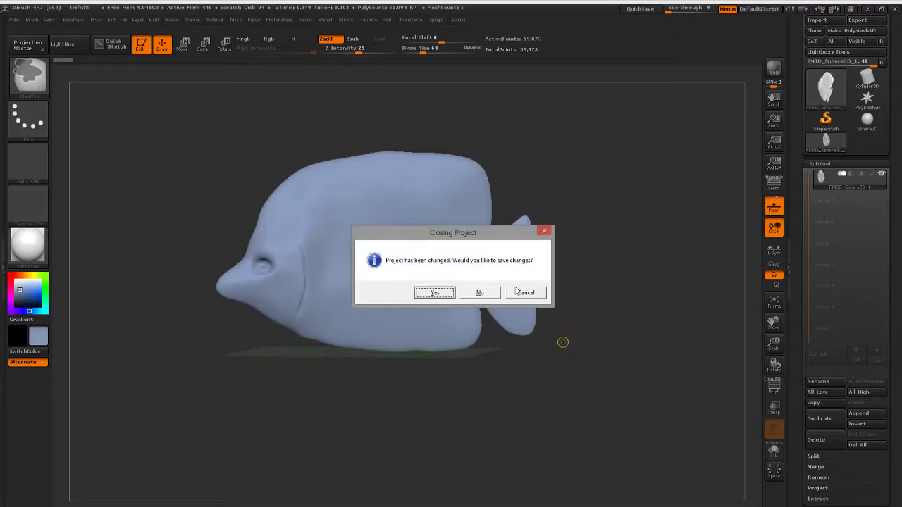
click(481, 293)
double_click(144, 150)
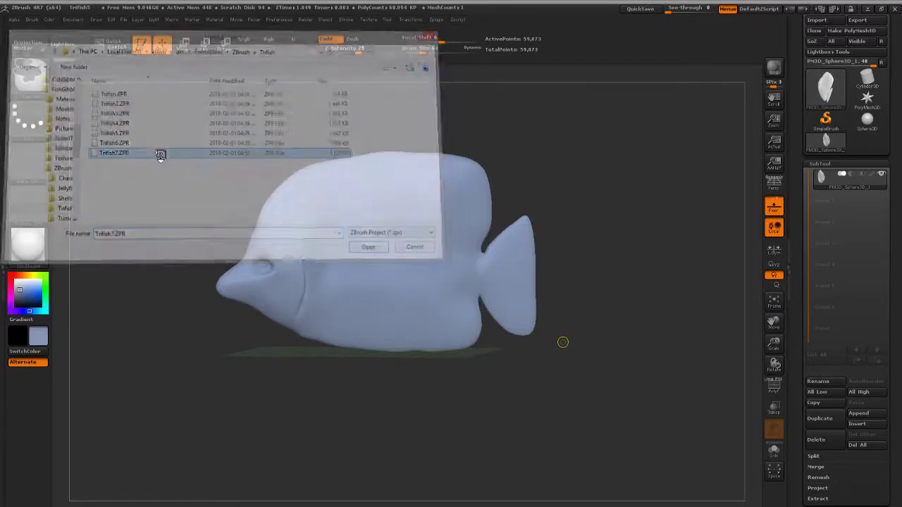
alt+drag(542, 328, 604, 327)
alt+drag(663, 326, 623, 345)
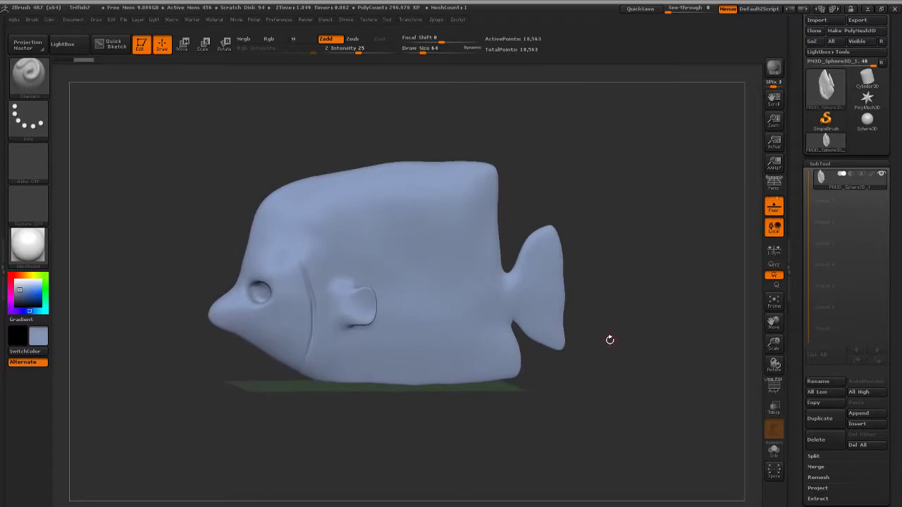
Close ZBrush without saving the project and switch to Maya to inspect the trifish_geo mesh.
click(894, 10)
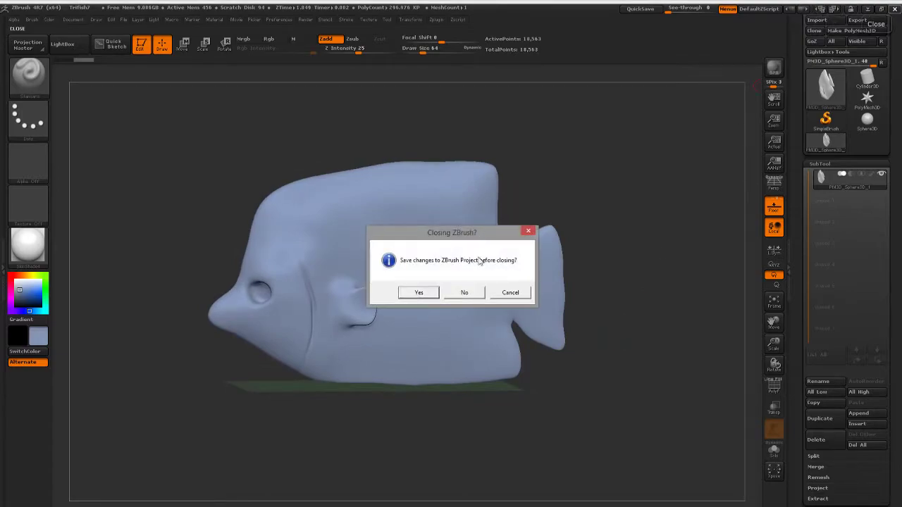
click(466, 291)
key(alt+Tab)
key(alt+Tab)
key(alt+Tab)
key(alt+Tab)
key(alt+Tab)
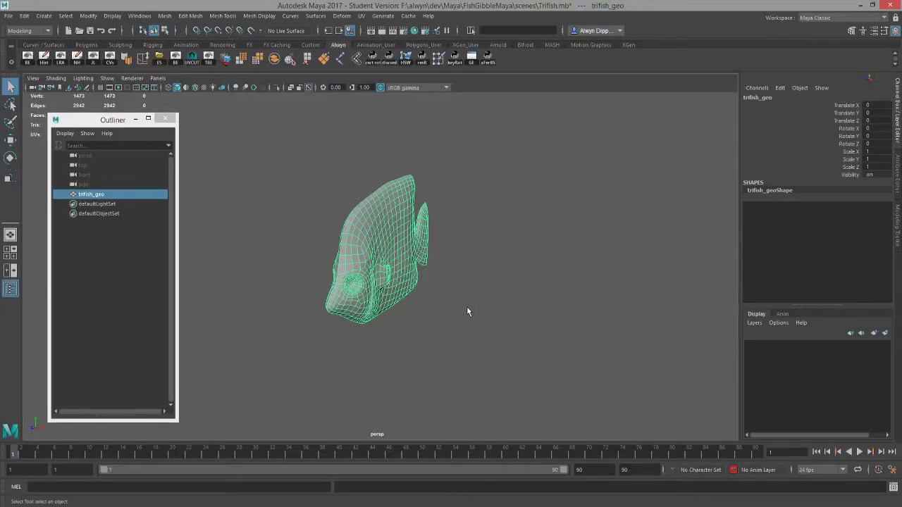
alt+drag(466, 311, 441, 314)
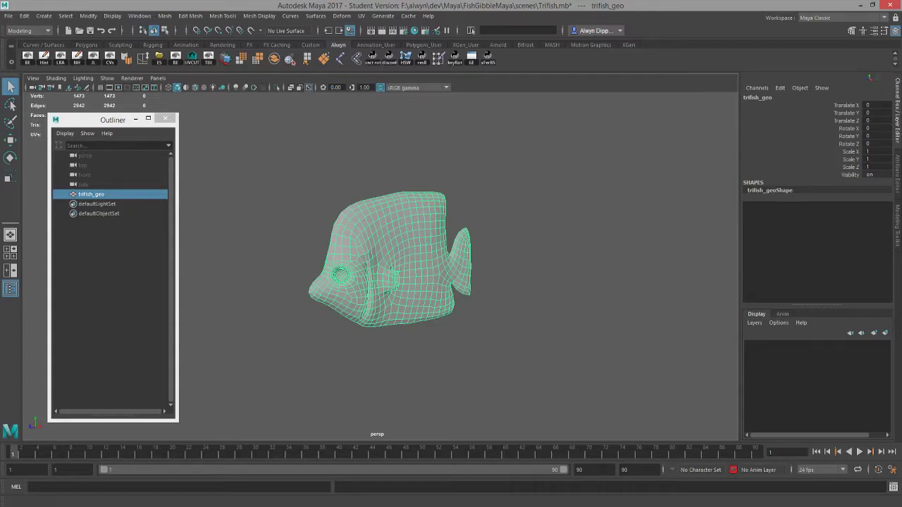
mouse_move(104, 127)
mouse_down()
mouse_move(115, 163)
mouse_move(100, 126)
mouse_up()
mouse_move(524, 303)
alt+mouse_down()
mouse_move(515, 296)
mouse_move(614, 303)
mouse_move(528, 299)
alt+mouse_up()
Open the scene Trifish.0002.mb from the FishGibbleMaya scenes folder and inspect its fish model.
key(ctrl+o)
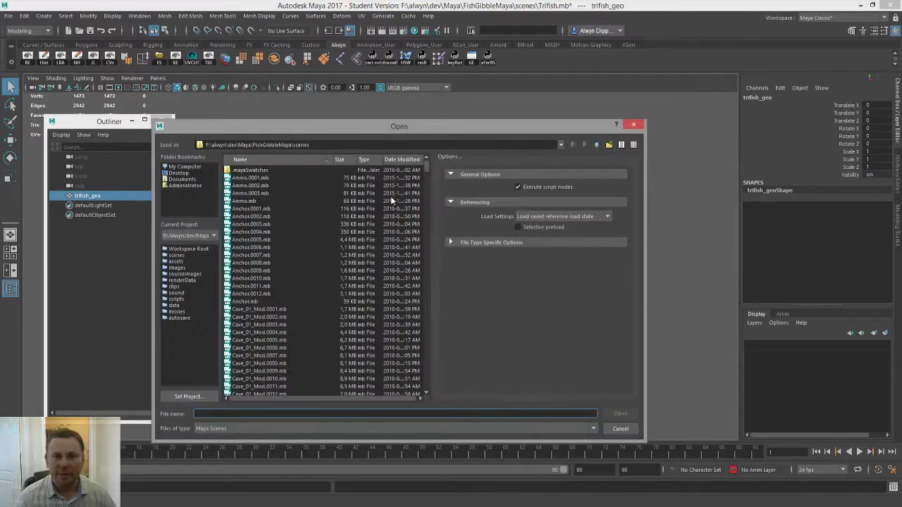
click(283, 242)
text(tri)
scroll(310, 257, down, 5)
double_click(272, 278)
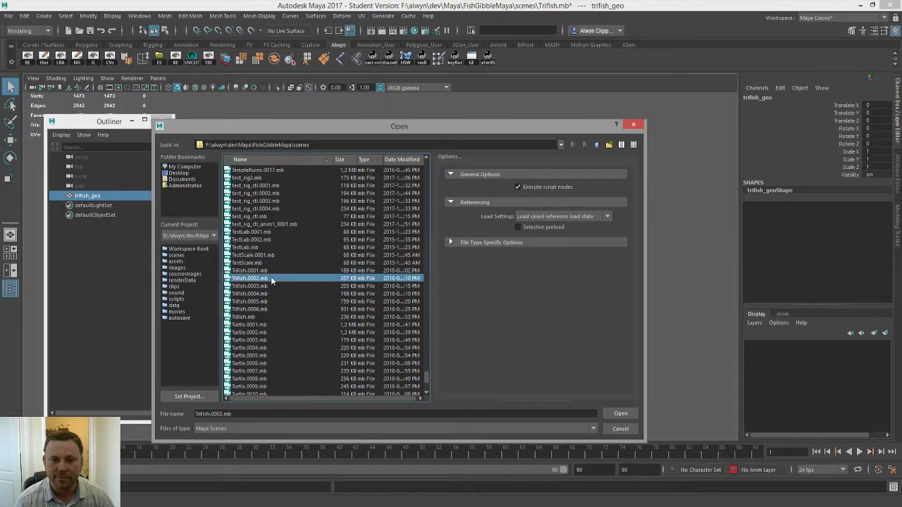
key(Return)
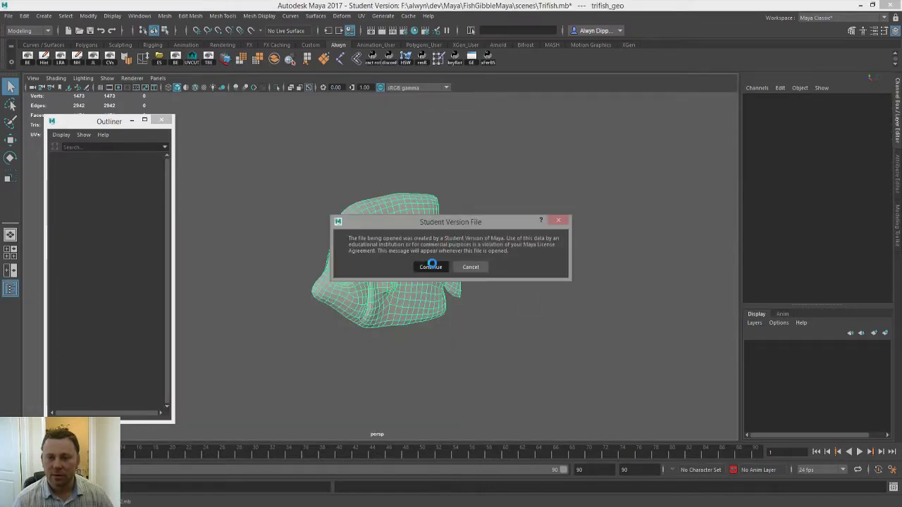
mouse_move(509, 291)
alt+mouse_down()
mouse_move(467, 248)
mouse_move(512, 297)
mouse_move(549, 270)
mouse_move(455, 294)
mouse_move(432, 287)
alt+mouse_up()
Open the scene Trifish.0004.mb from the FishGibbleMaya scenes folder without saving the current scene.
key(ctrl+o)
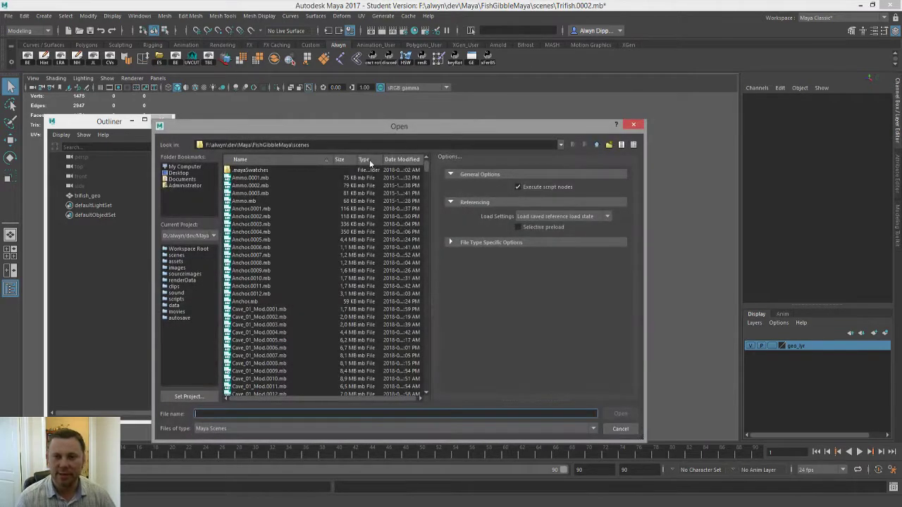
scroll(297, 266, down, 15)
click(299, 260)
scroll(294, 297, up, 5)
scroll(305, 311, down, 6)
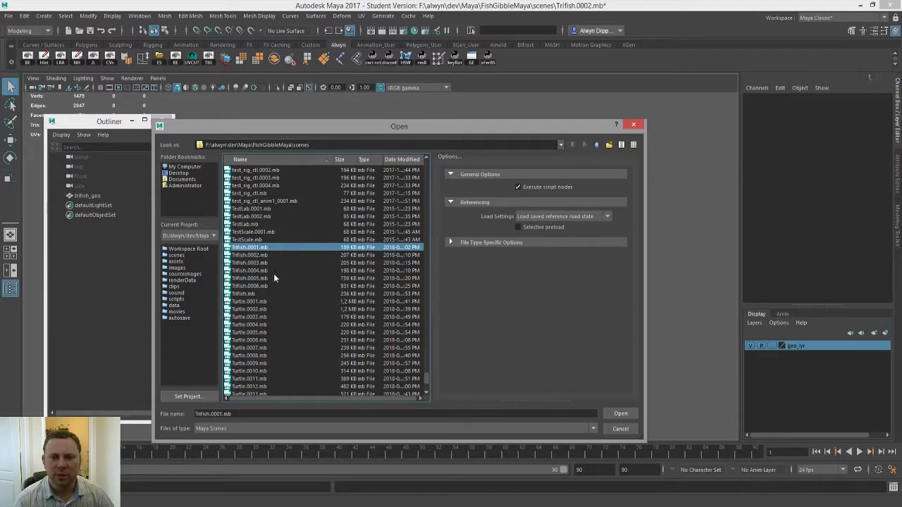
double_click(273, 270)
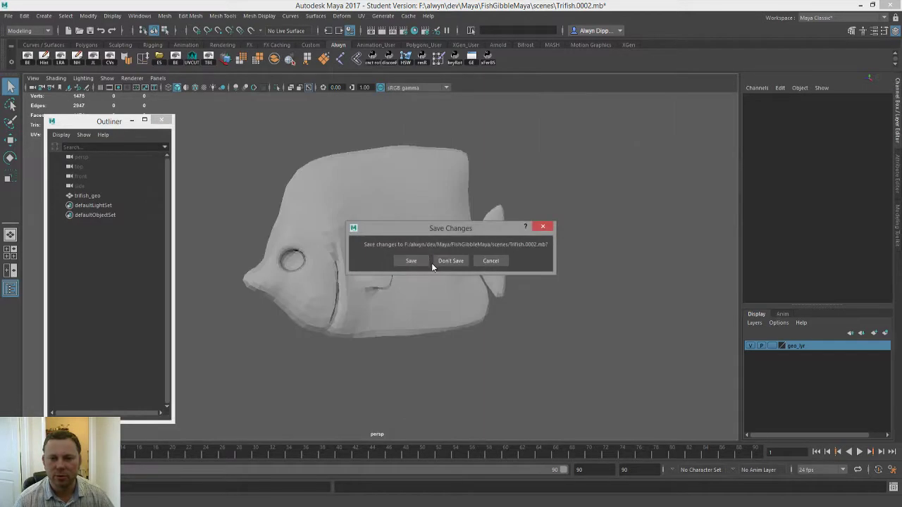
click(421, 267)
Display the fish shaded with its wireframe overlaid and examine the mesh topology.
mouse_move(507, 301)
alt+mouse_down()
mouse_move(569, 310)
mouse_move(452, 311)
mouse_move(584, 326)
mouse_move(415, 314)
mouse_move(507, 317)
mouse_move(423, 308)
alt+mouse_up()
key(5)
click(195, 88)
mouse_move(270, 171)
alt+mouse_down()
mouse_move(471, 272)
mouse_move(322, 274)
mouse_move(355, 282)
alt+mouse_up()
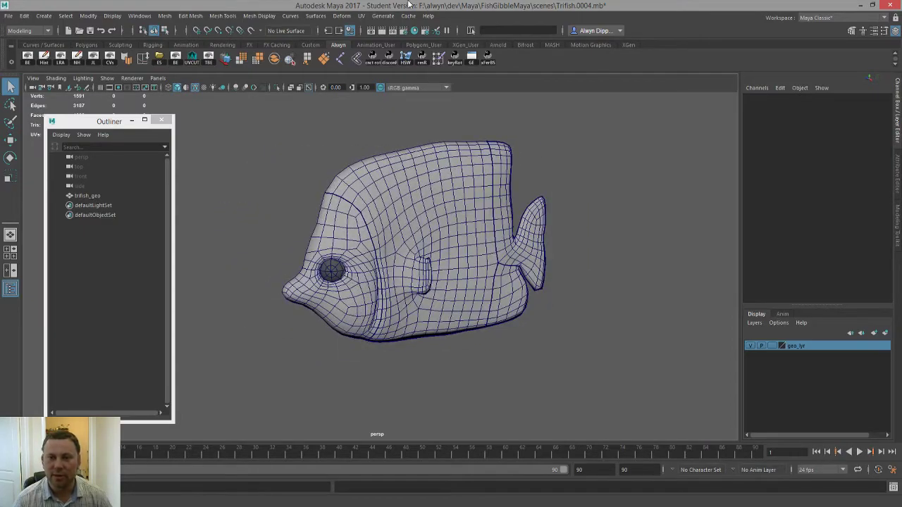
Examine the UV layout of trifish_geo in the UV Editor with the background texture hidden.
click(419, 175)
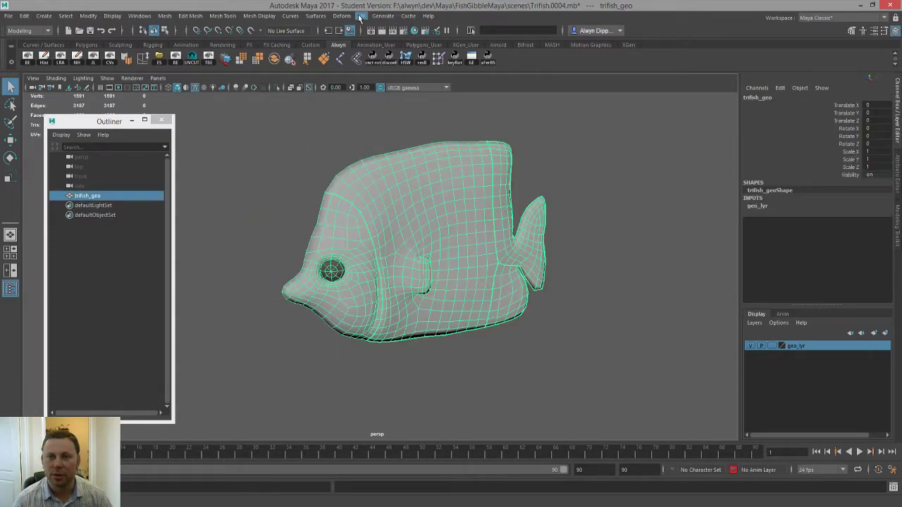
click(360, 16)
click(393, 34)
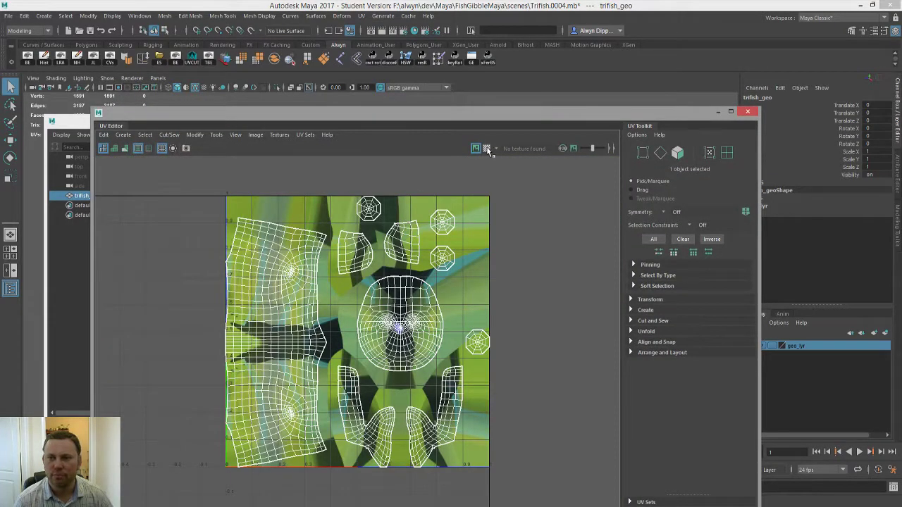
click(486, 149)
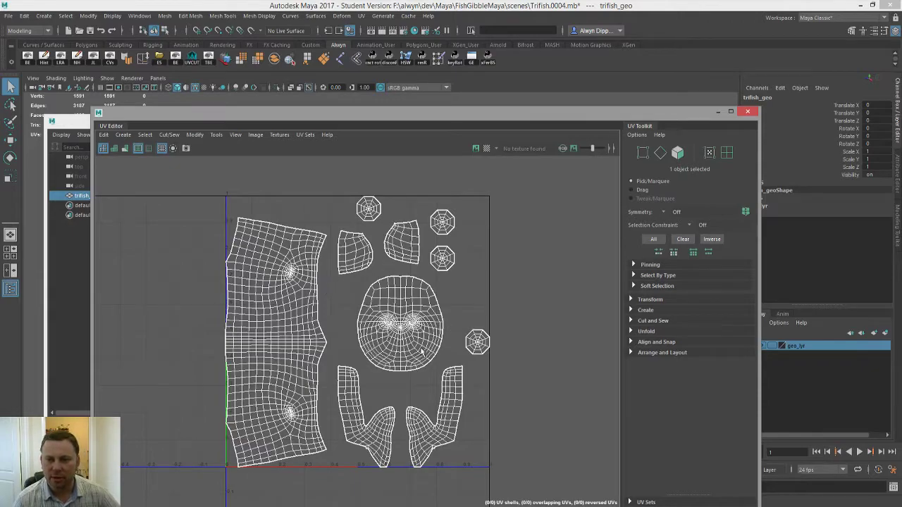
click(746, 111)
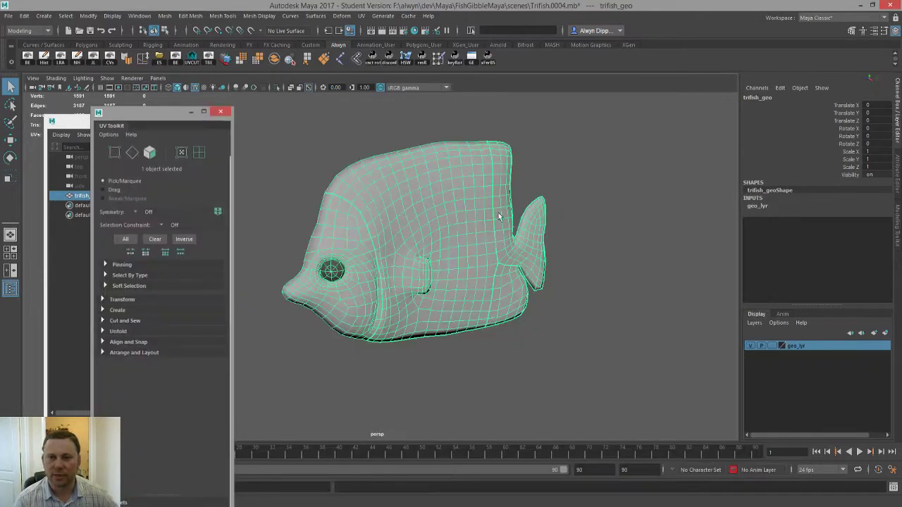
Assign a numbered checker material to the fish and inspect it textured without the wireframe overlay.
right_drag(408, 214, 483, 493)
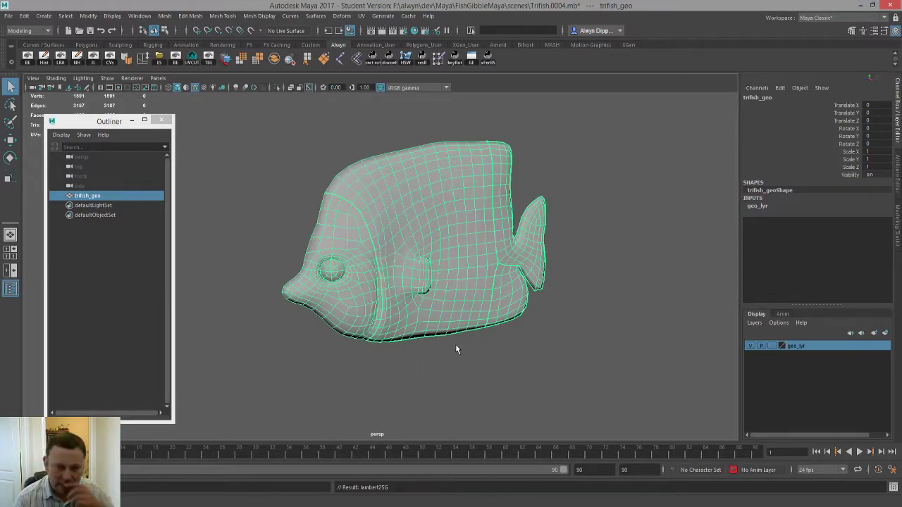
key(6)
click(443, 374)
mouse_move(403, 282)
alt+mouse_down()
mouse_move(479, 286)
mouse_move(392, 283)
mouse_move(438, 268)
mouse_move(335, 272)
mouse_move(507, 261)
mouse_move(322, 277)
mouse_move(459, 282)
mouse_move(372, 282)
mouse_move(393, 289)
alt+mouse_up()
click(196, 89)
scroll(373, 268, down, 5)
scroll(373, 267, up, 5)
scroll(324, 277, down, 5)
scroll(380, 280, up, 3)
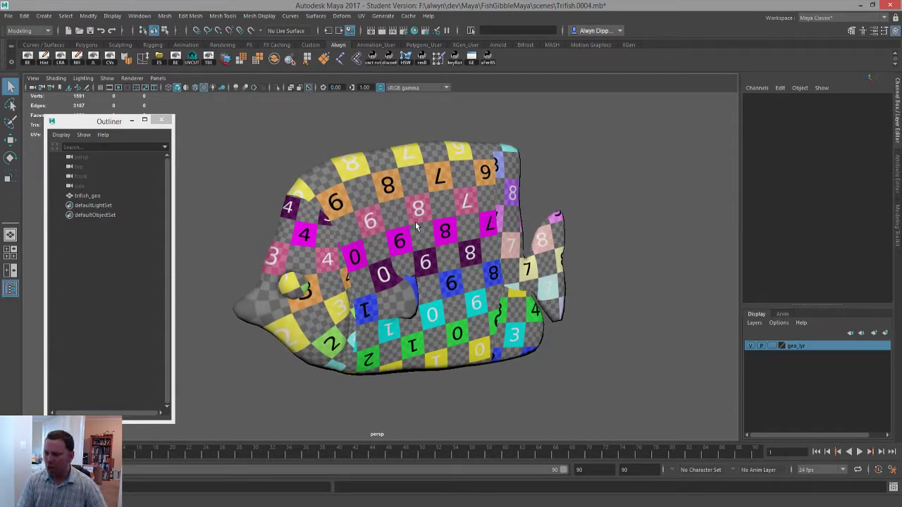
Open the scene Trifish.0005.mb and accept the student version notice.
key(ctrl+o)
scroll(310, 245, down, 5)
double_click(275, 301)
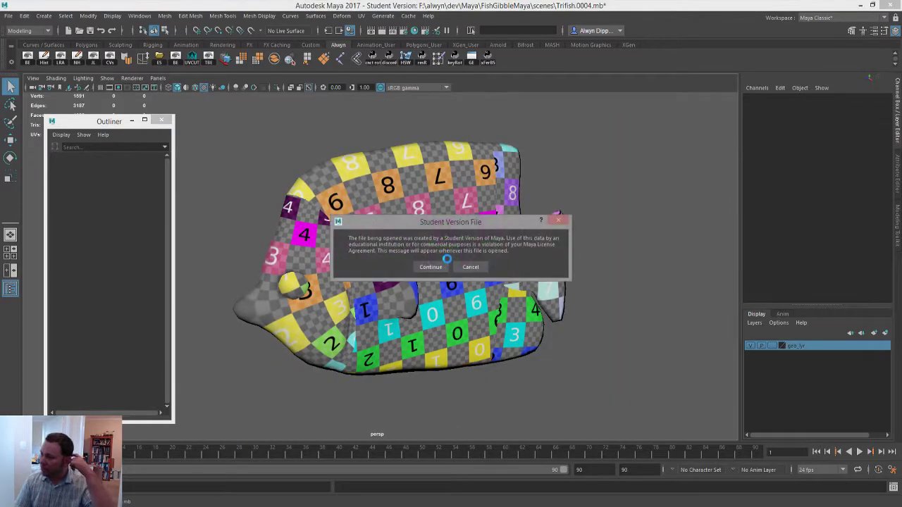
click(430, 267)
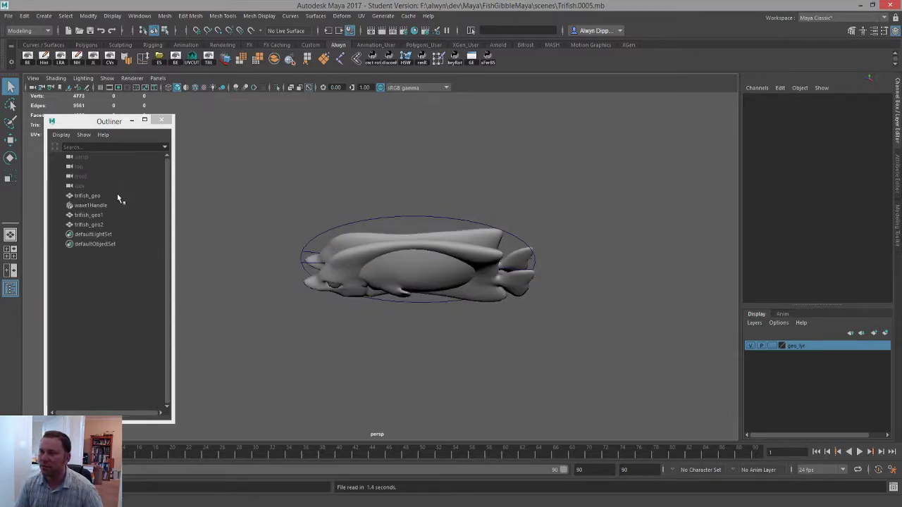
Isolate wave1Handle to examine the wave deformer on its own, and restore the full scene view.
click(90, 205)
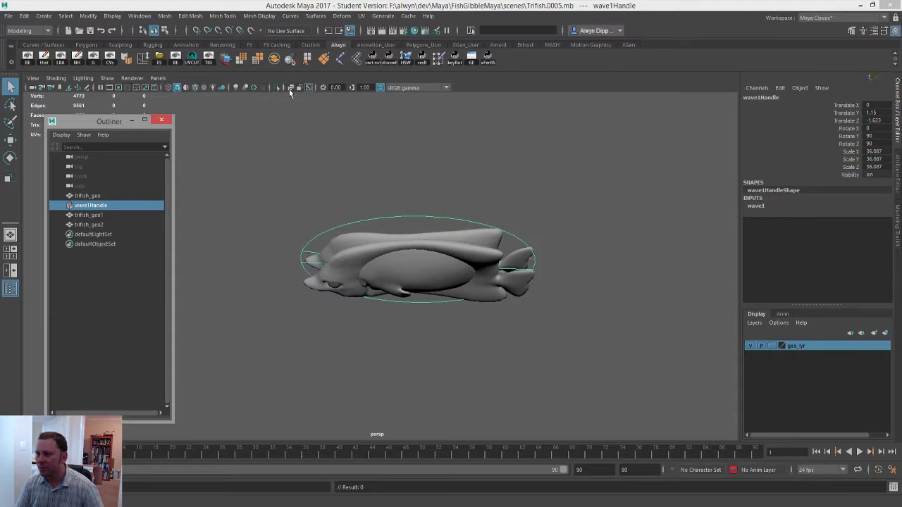
click(277, 88)
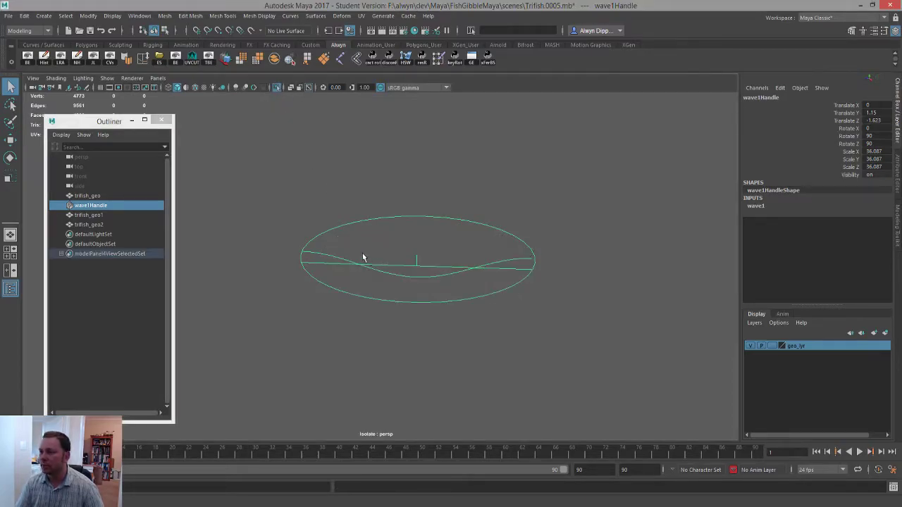
click(278, 88)
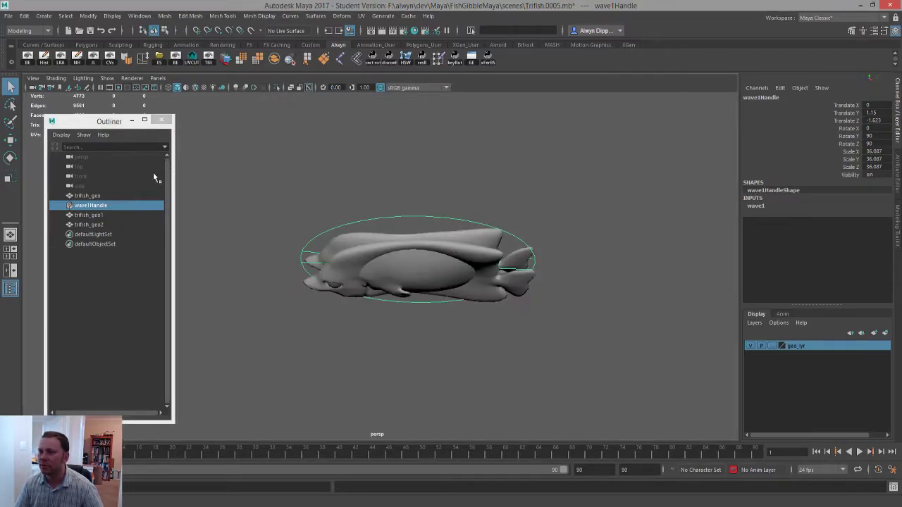
Isolate trifish_geo in the viewport and examine the deformed fish mesh from another angle.
click(113, 196)
click(277, 88)
alt+drag(412, 294, 478, 254)
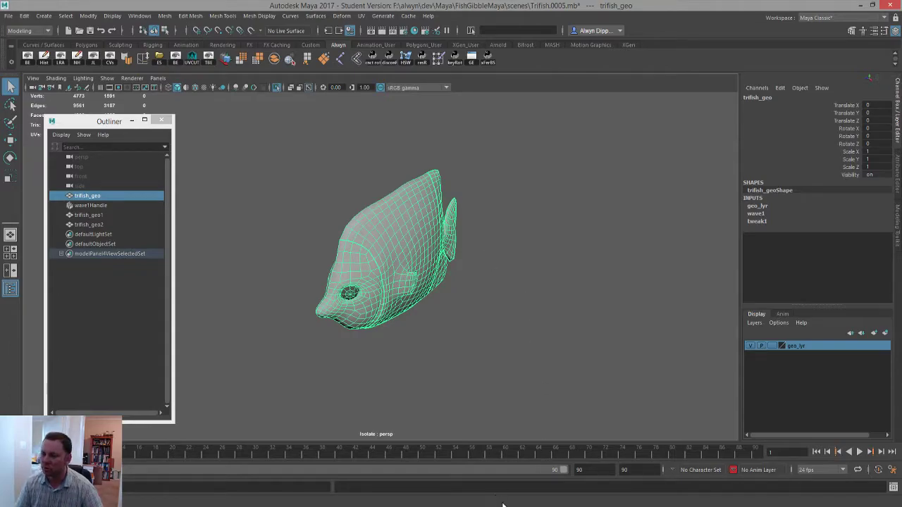
Review the StaticMeshMorpherPacker.txt script in Notepad, then close it and return to the fish in Maya.
click(485, 456)
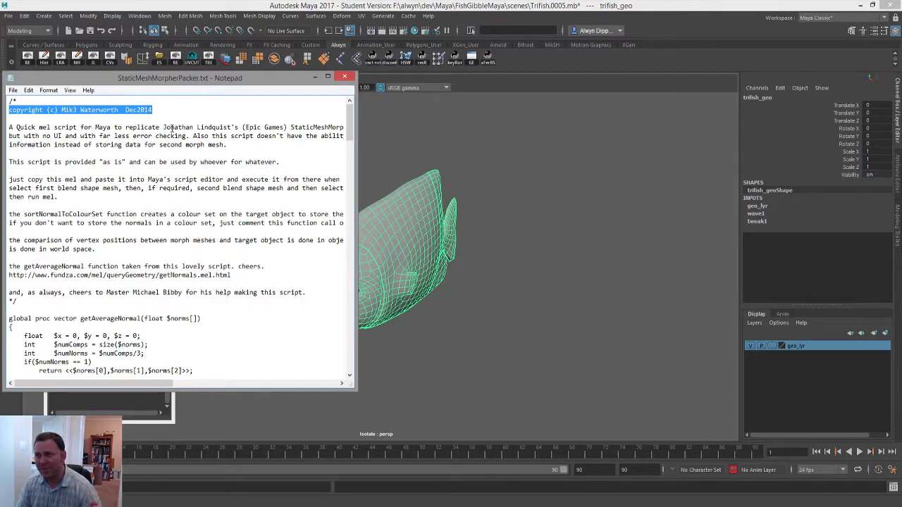
click(344, 77)
alt+drag(452, 321, 428, 334)
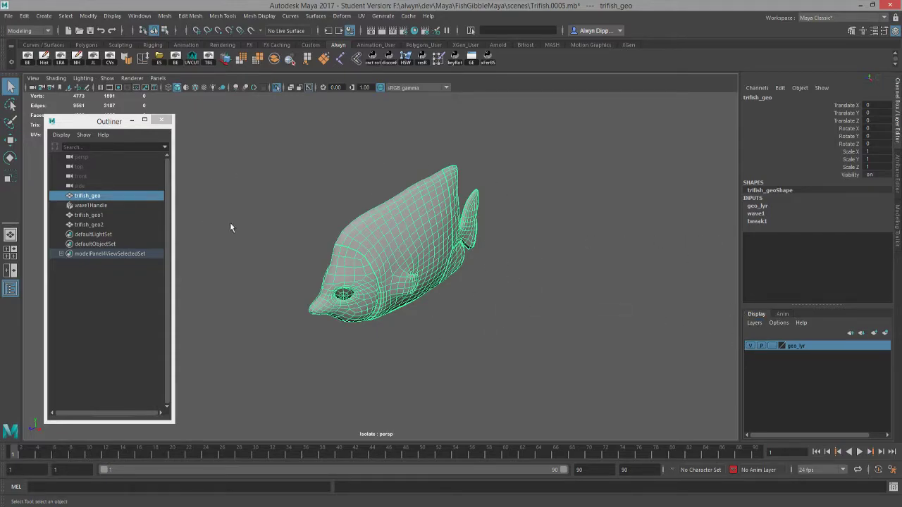
Vary the Offset of the wave1 deformer on trifish_geo to preview the swimming motion, ending at 4.6.
alt+drag(431, 263, 482, 260)
click(754, 213)
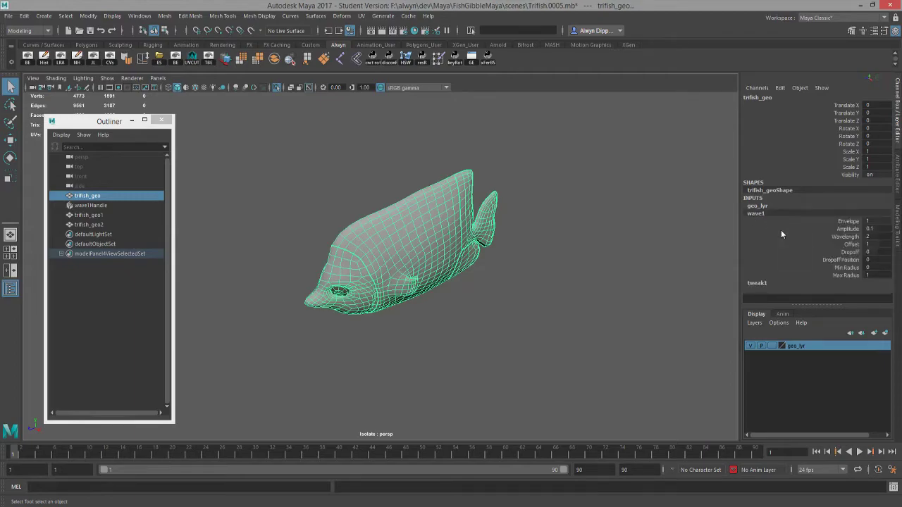
click(844, 236)
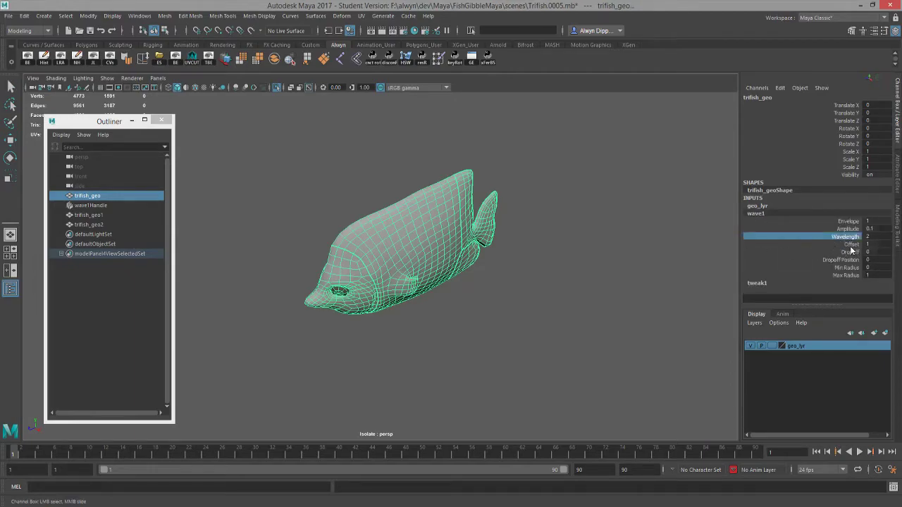
click(852, 244)
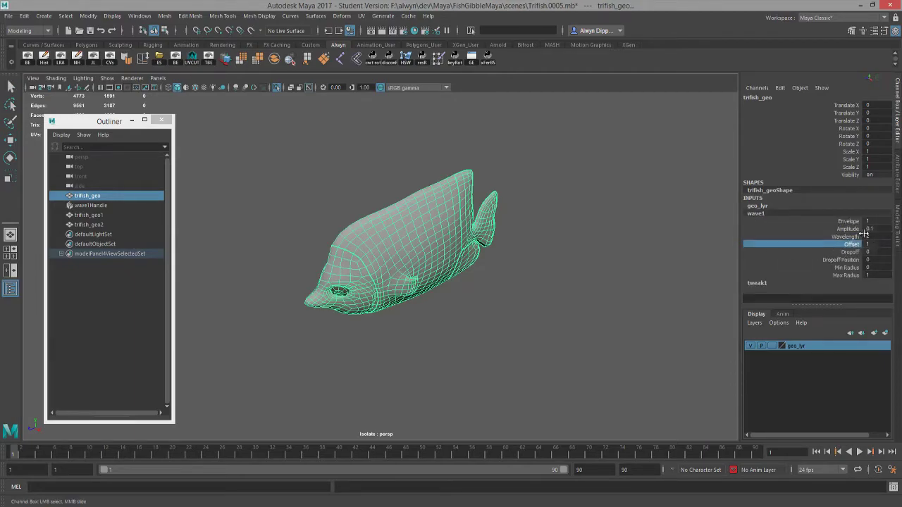
middle_drag(534, 294, 545, 297)
alt+drag(545, 298, 576, 308)
mouse_move(575, 308)
middle_down()
mouse_move(554, 310)
mouse_move(582, 311)
mouse_move(570, 301)
middle_up()
alt+drag(569, 302, 512, 317)
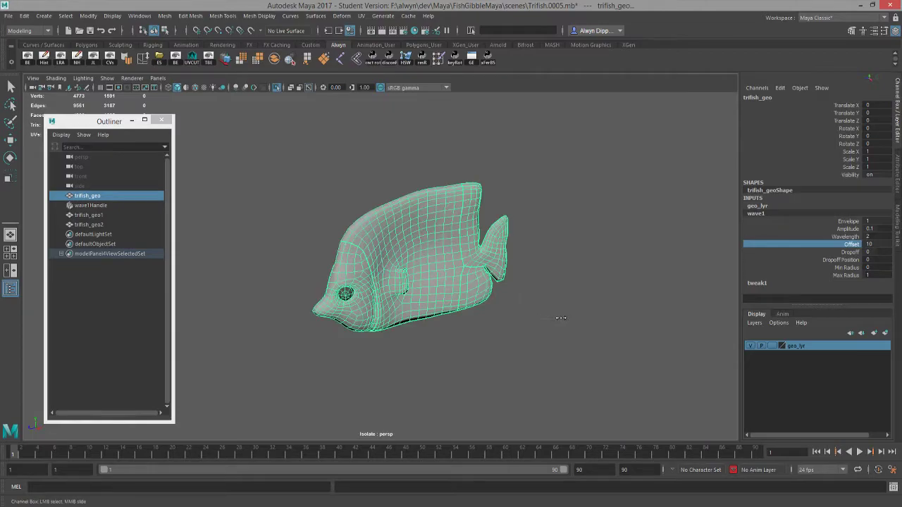
middle_drag(632, 314, 507, 330)
alt+drag(507, 330, 566, 320)
middle_drag(566, 320, 558, 321)
alt+drag(558, 321, 505, 321)
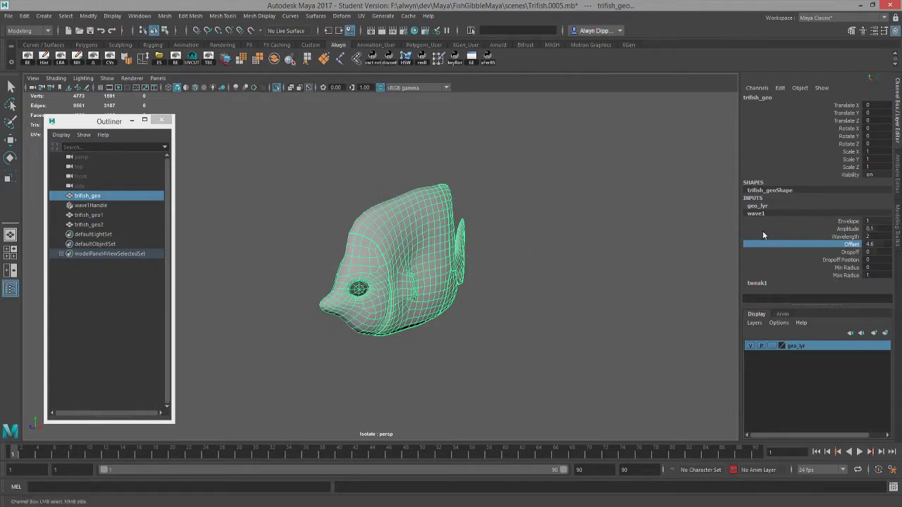
Isolate the morph targets trifish_geo1 and trifish_geo2 one at a time, then restore the full view and select trifish_geo.
click(277, 87)
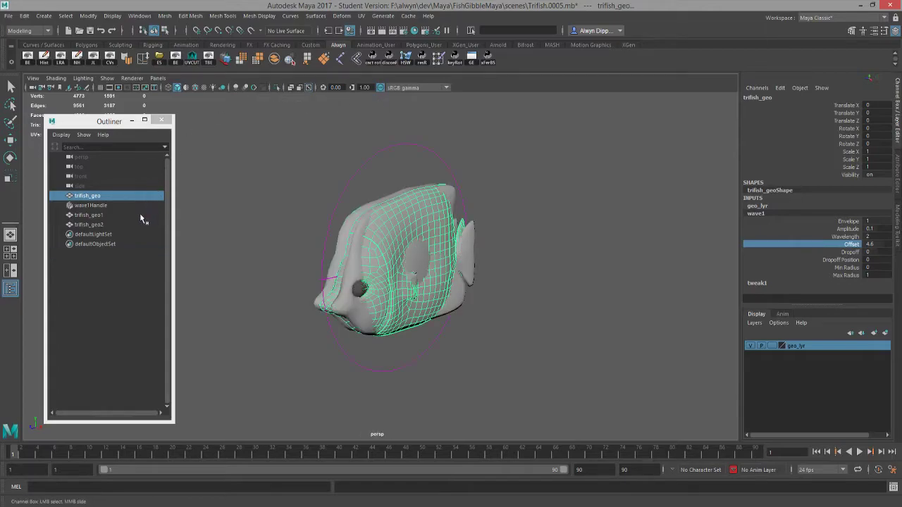
click(117, 215)
click(276, 87)
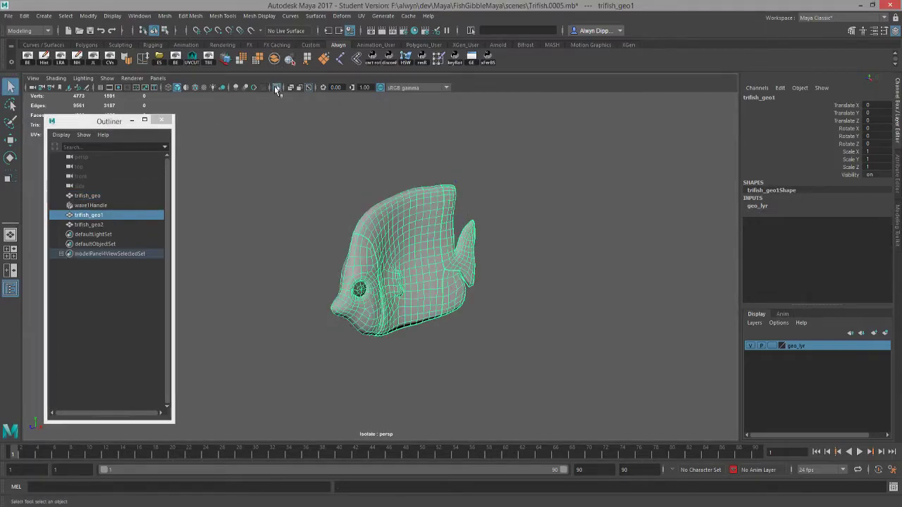
click(277, 87)
click(106, 224)
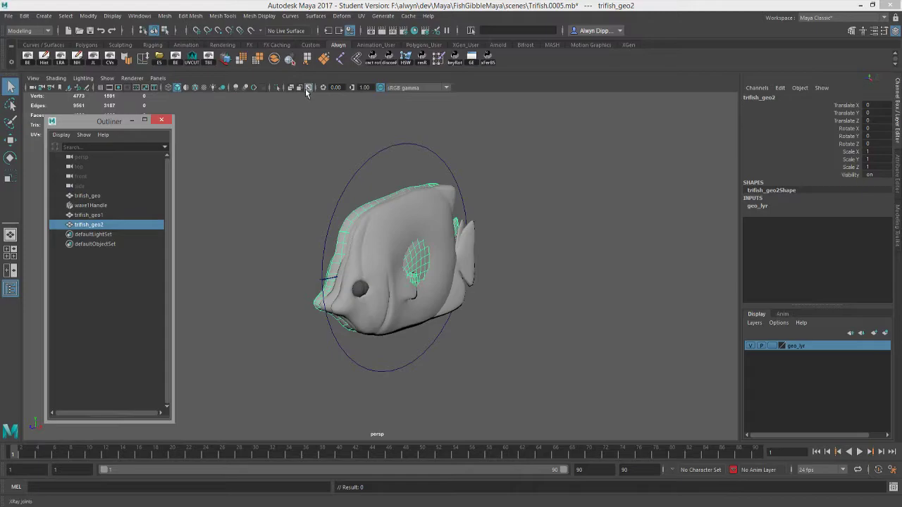
click(276, 88)
click(276, 87)
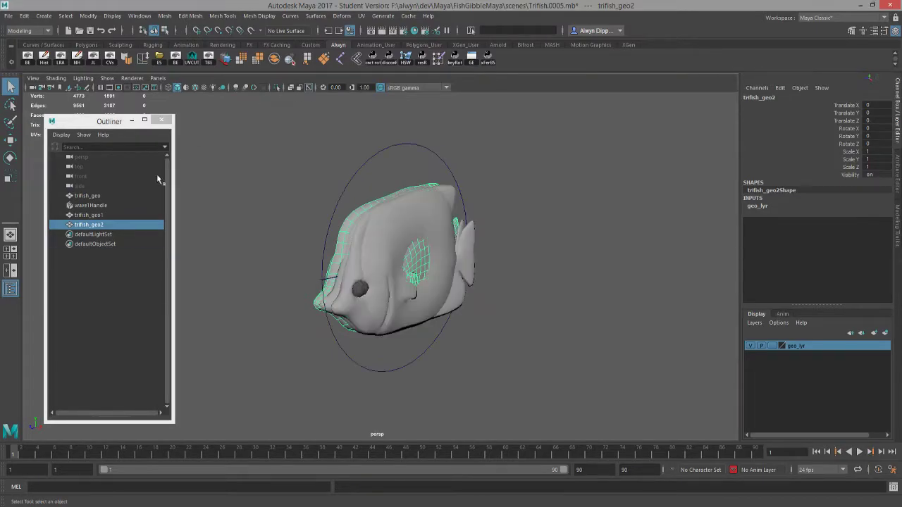
click(115, 195)
Open Trifish.0006.mb from the FishGibbleMaya scenes folder on drive D without saving the current scene.
key(ctrl+o)
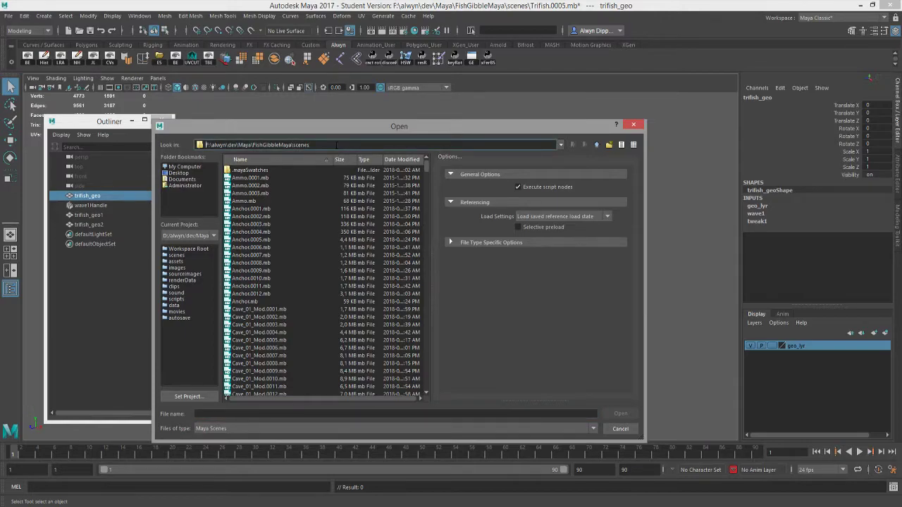
click(296, 286)
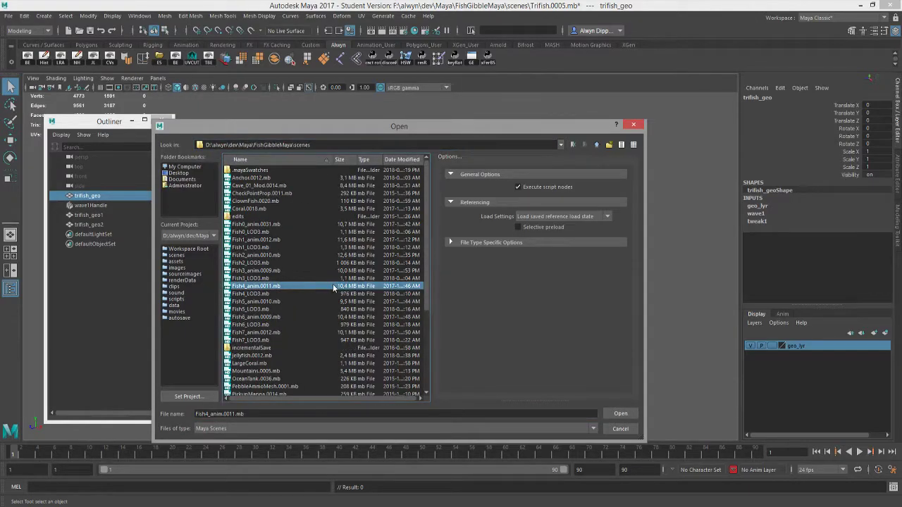
scroll(332, 288, down, 3)
text(tr)
scroll(335, 293, down, 1)
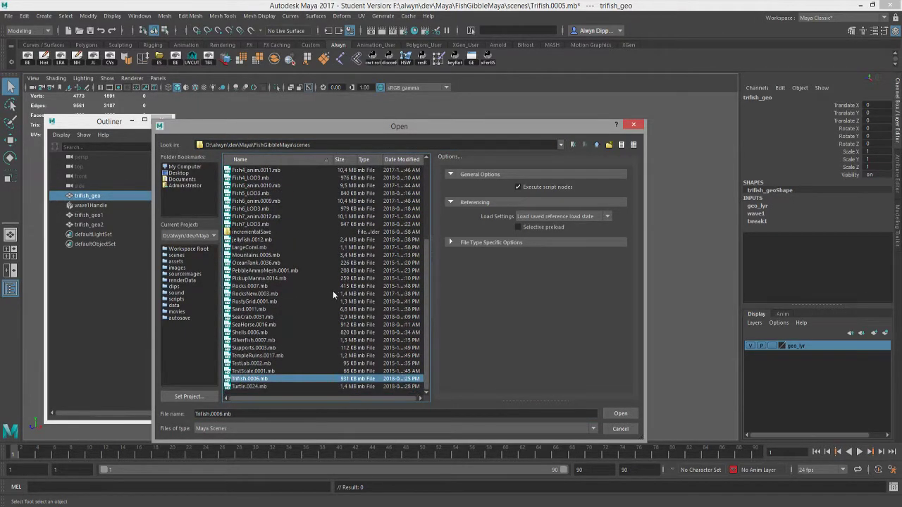
double_click(275, 379)
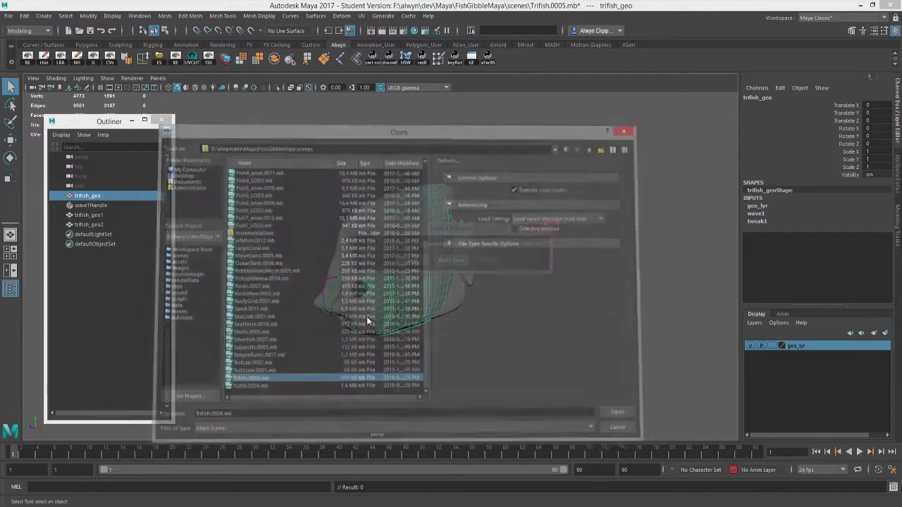
click(451, 262)
click(433, 267)
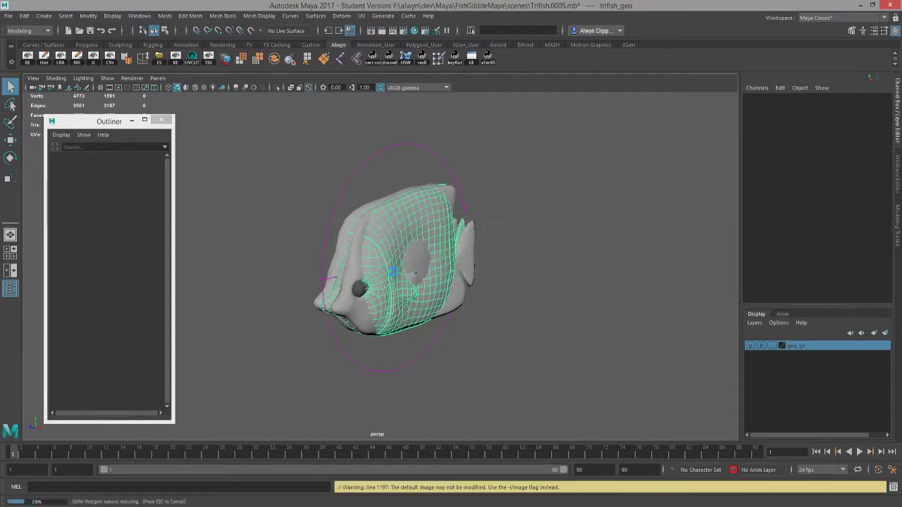
Inspect the shaded fish, select the LOD_0 trifish_geo mesh and open it in the UV Editor.
alt+drag(375, 280, 640, 292)
key(5)
click(354, 266)
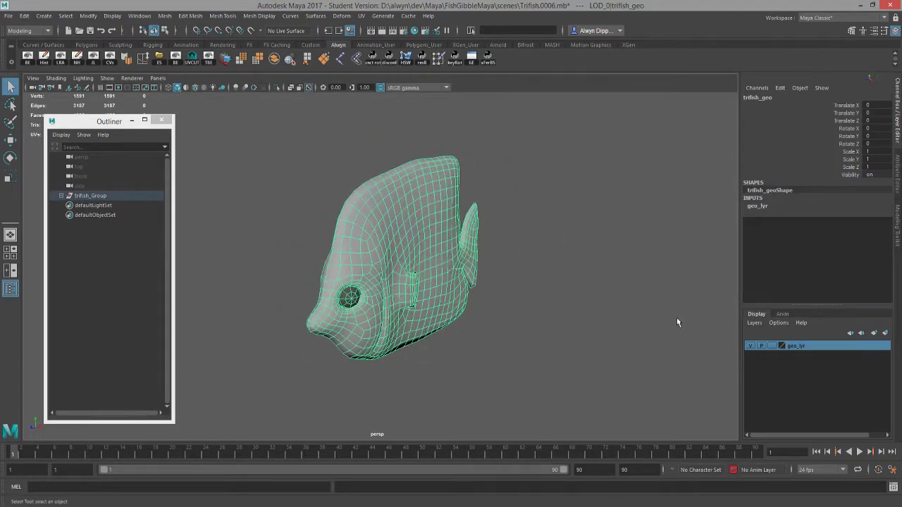
click(361, 16)
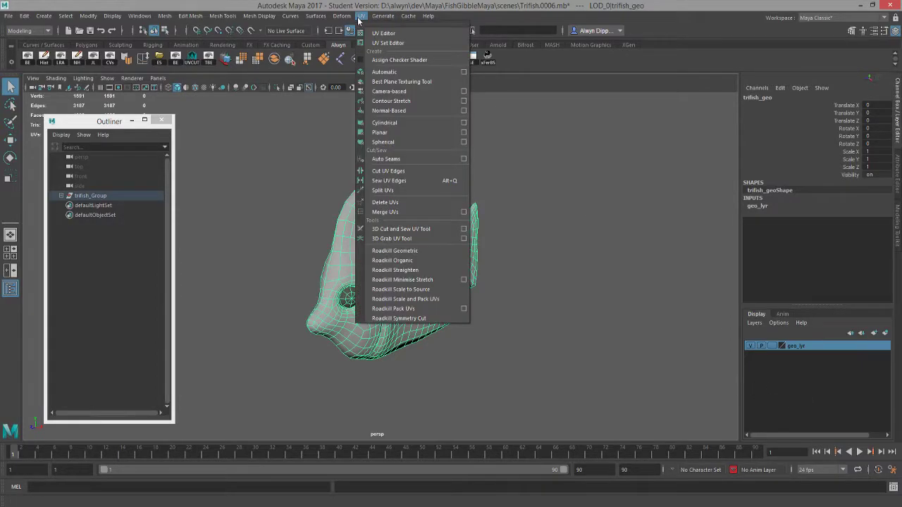
click(406, 33)
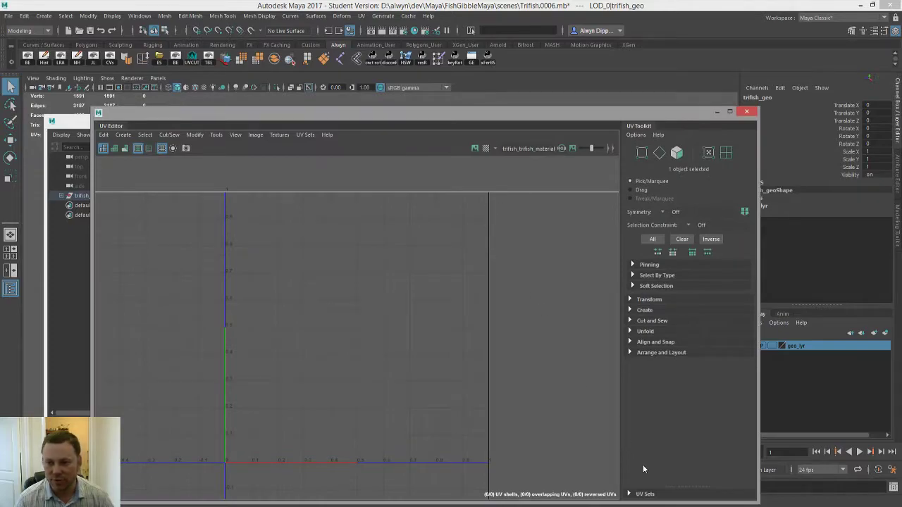
Expand the UV Sets list in the UV Toolkit and enlarge it until all four sets of trifish_geo are shown.
click(629, 494)
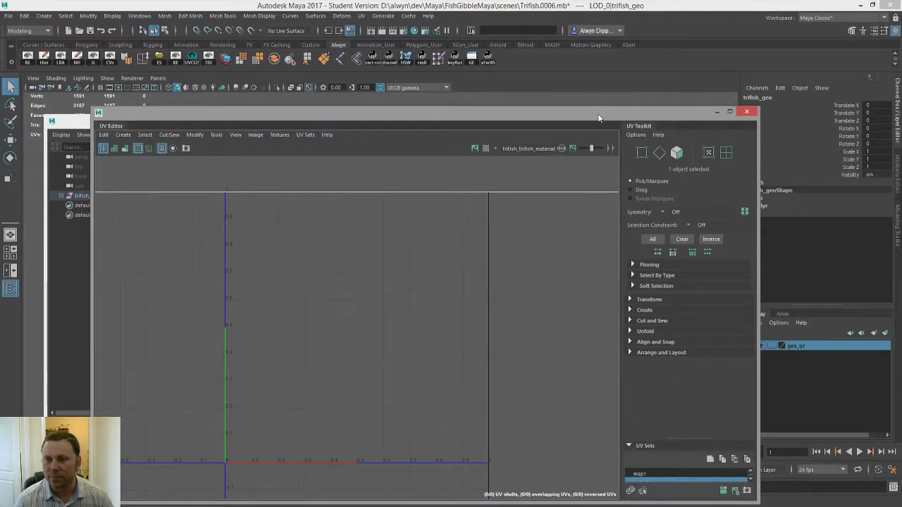
drag(598, 114, 606, 35)
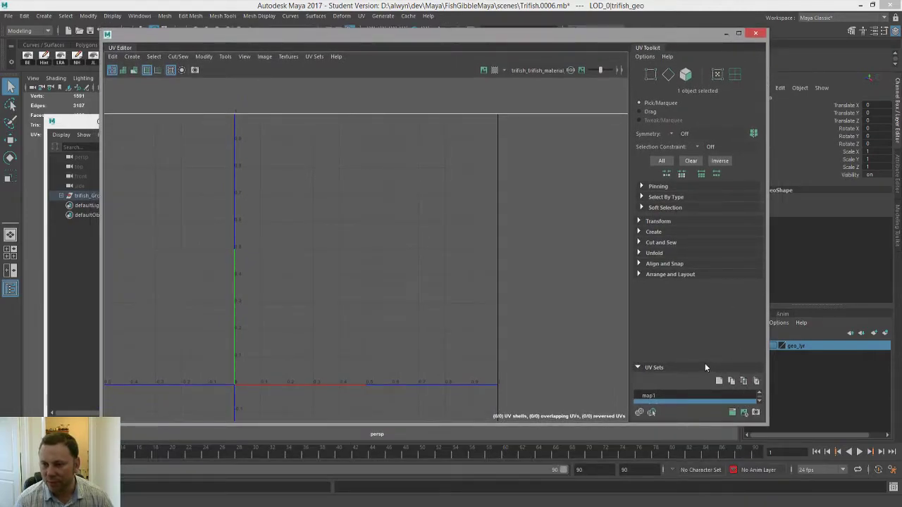
drag(702, 360, 698, 308)
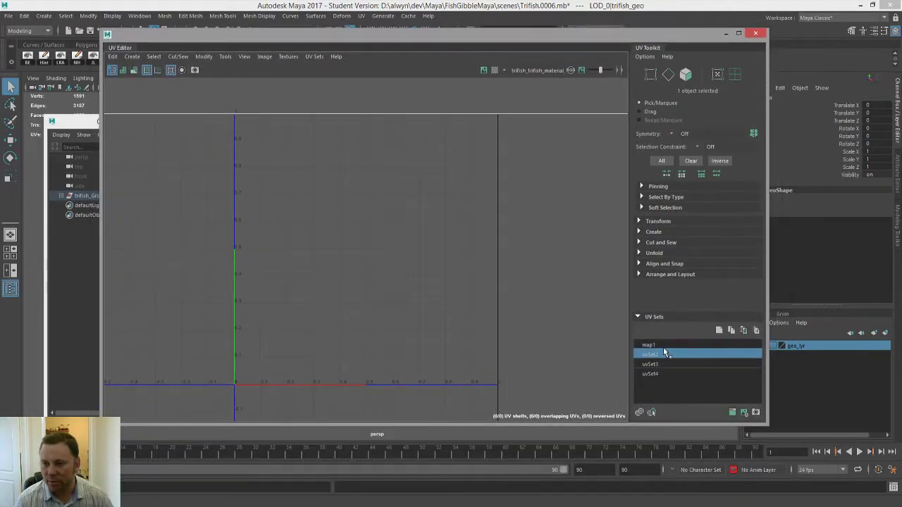
drag(388, 35, 395, 75)
Examine the UV layouts of uvSet3, uvSet2 and uvSet4 on the trifish_geo mesh one after another.
click(666, 403)
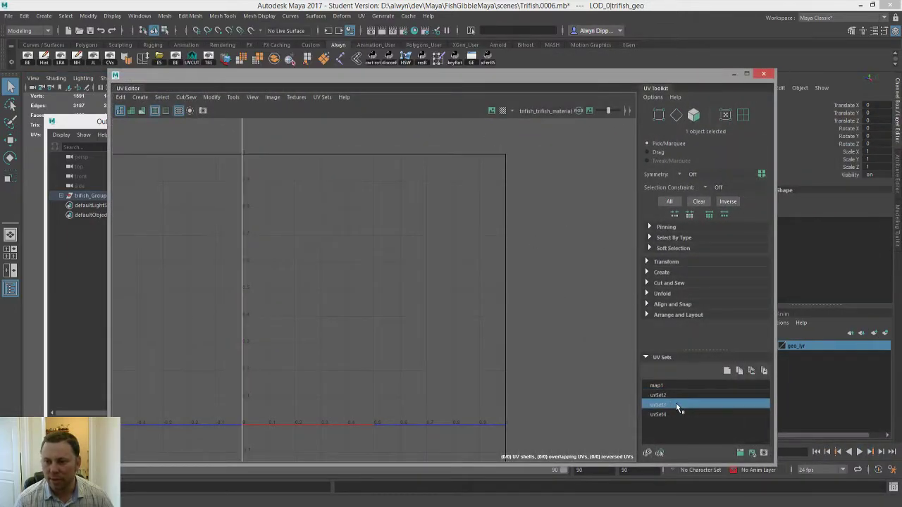
scroll(323, 291, down, 3)
scroll(323, 291, down, 2)
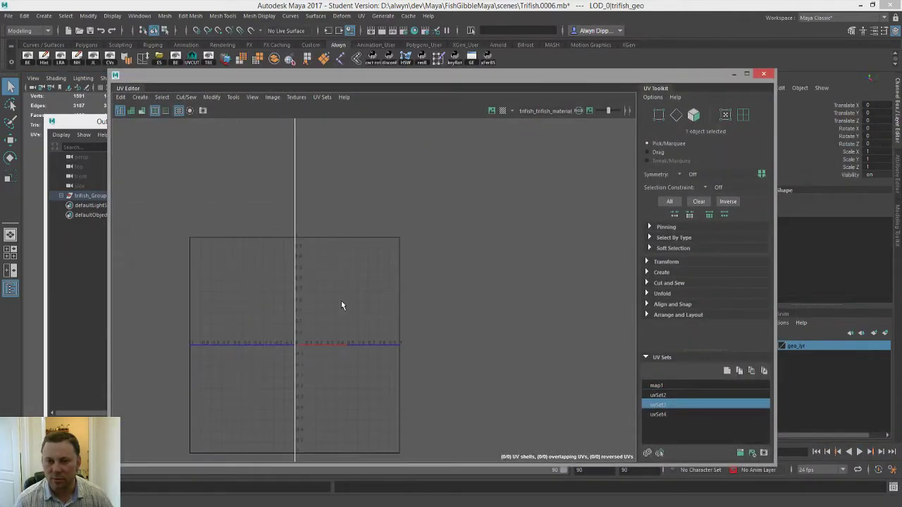
click(678, 395)
scroll(353, 290, down, 2)
scroll(353, 290, up, 2)
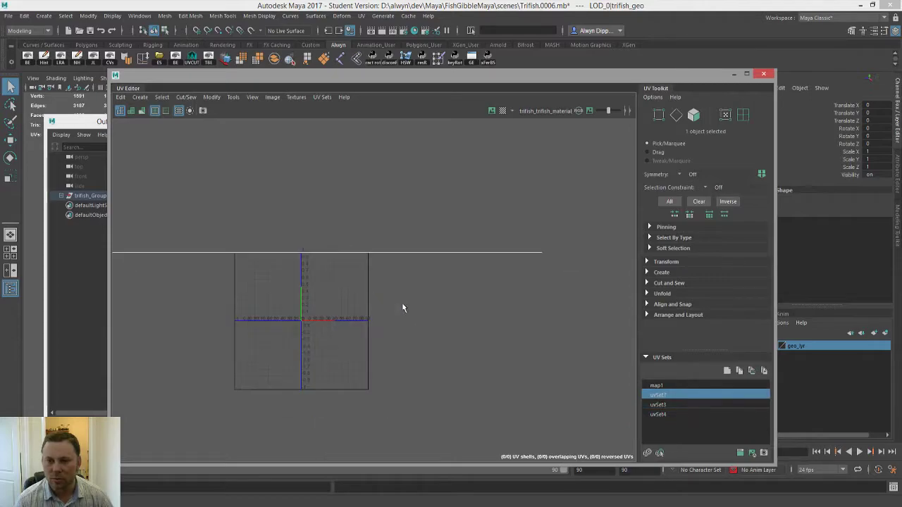
click(671, 414)
scroll(378, 304, up, 2)
scroll(377, 305, up, 2)
scroll(422, 328, down, 3)
Cycle twice through uvSet2, uvSet3 and uvSet4 to compare their layouts, ending on uvSet4.
click(678, 396)
click(678, 403)
click(676, 414)
click(673, 395)
click(675, 405)
click(676, 414)
scroll(379, 333, down, 1)
scroll(403, 337, up, 2)
scroll(514, 351, down, 1)
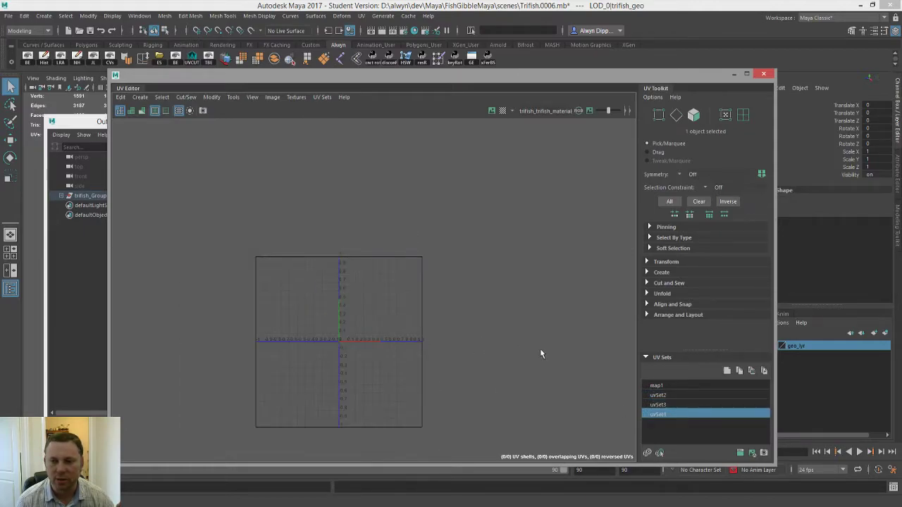
Inspect the flat line layout of uvSet2, compare it with uvSet4, and make uvSet2 current again.
click(677, 396)
scroll(435, 311, down, 1)
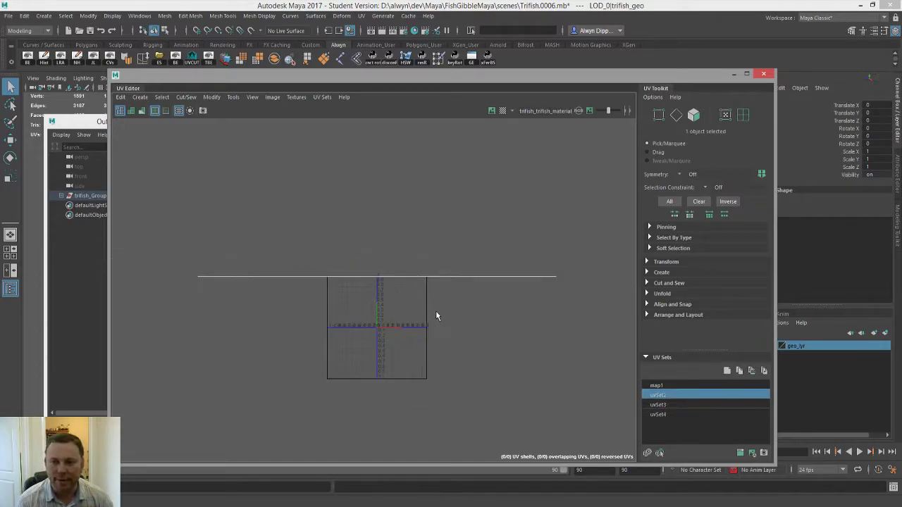
scroll(432, 312, up, 1)
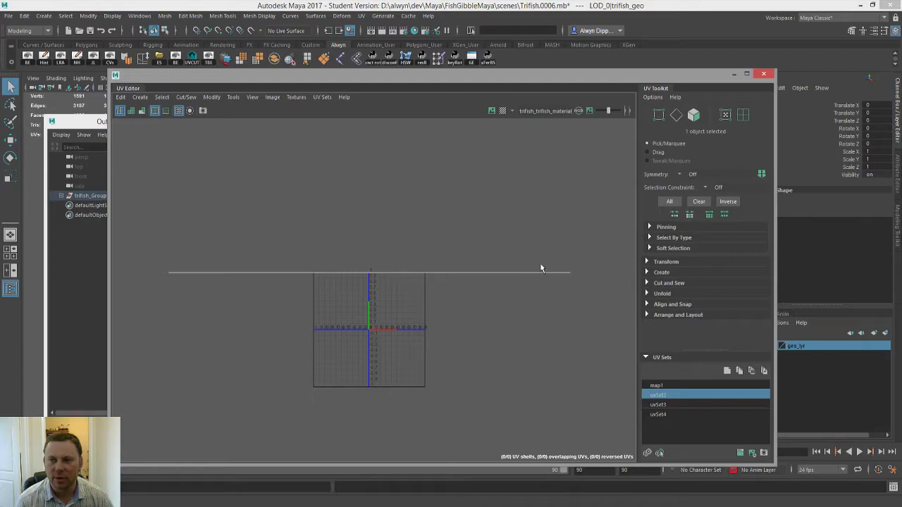
scroll(347, 304, up, 1)
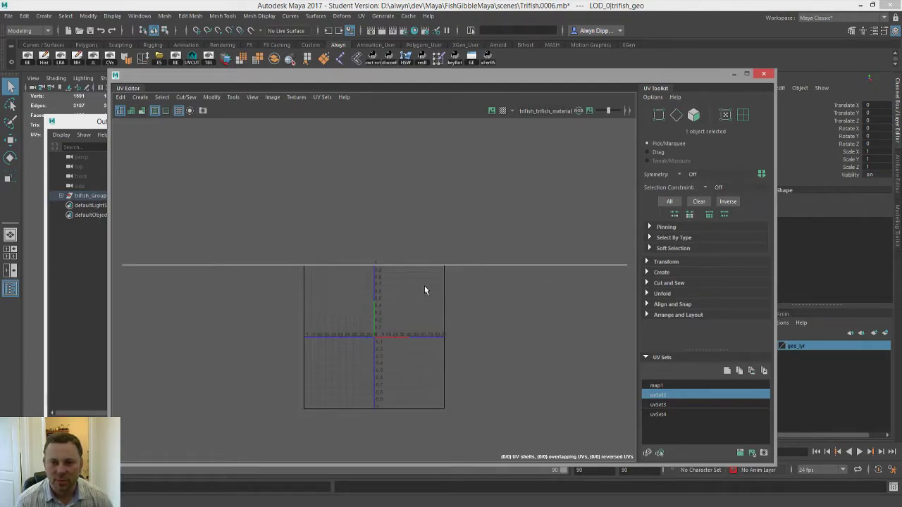
scroll(423, 291, down, 1)
alt+middle_drag(503, 316, 461, 306)
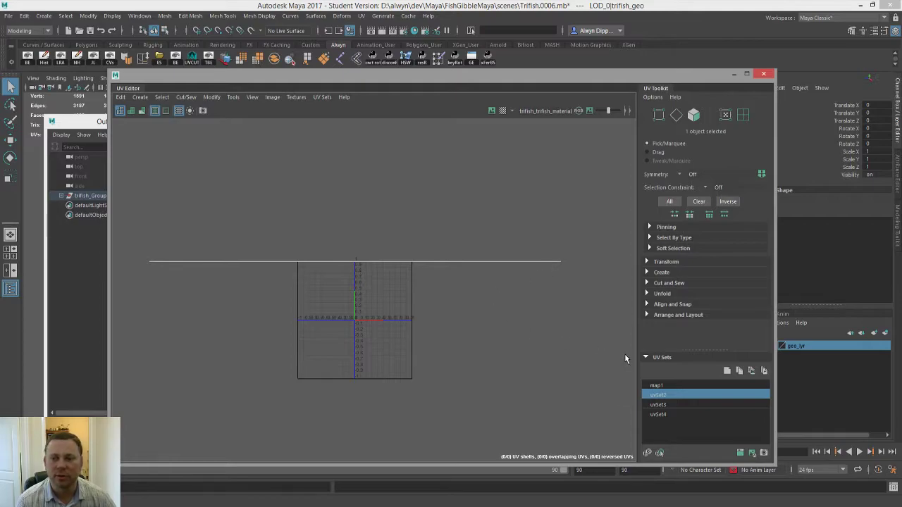
click(678, 414)
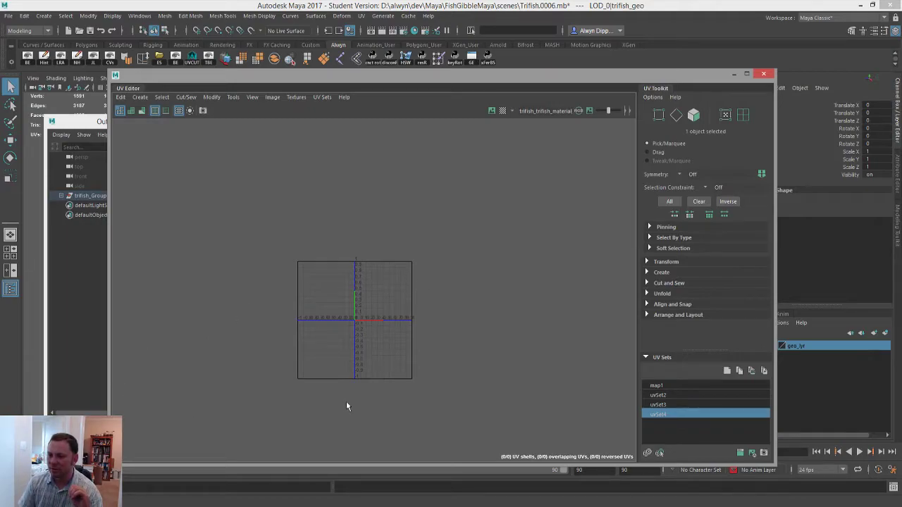
click(676, 395)
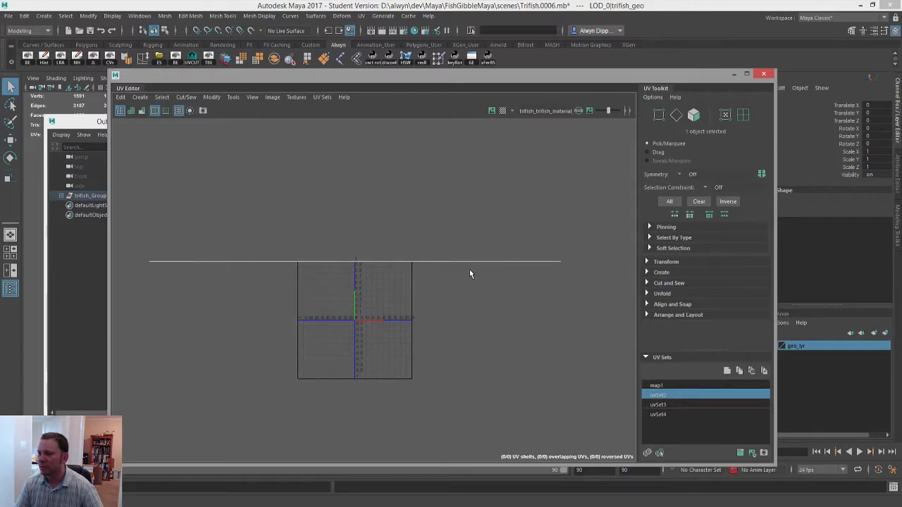
Close the UV Editor and expand trifish_Group fully in the Outliner to show the meshes under LOD_0, LOD_1 and LOD_2.
click(766, 74)
alt+drag(427, 266, 281, 258)
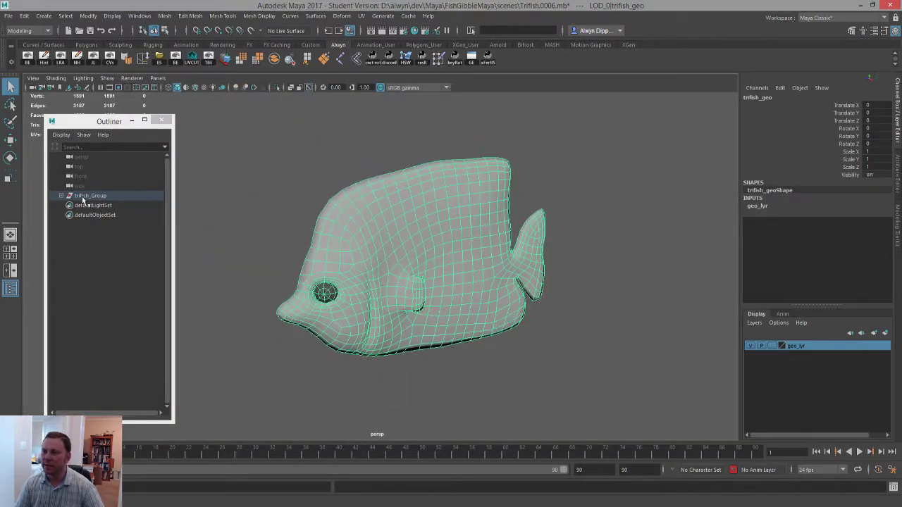
shift+click(60, 197)
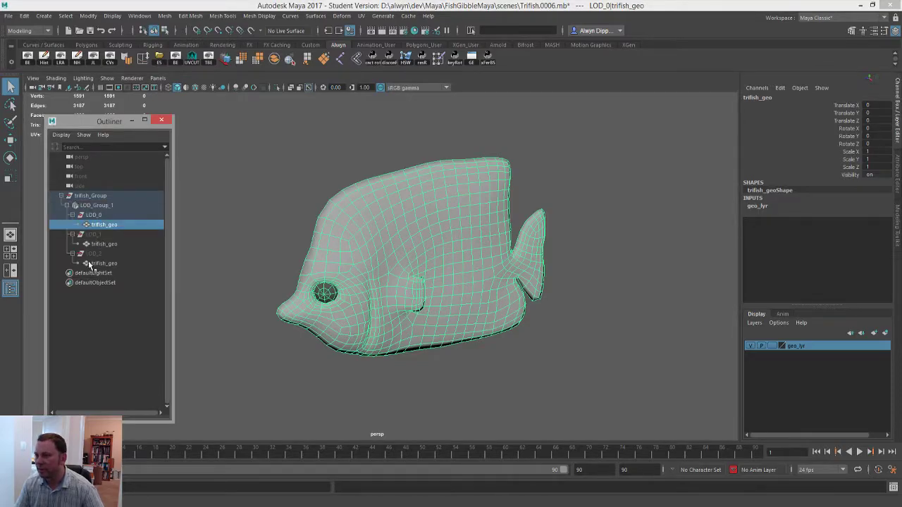
Select LOD_Group_1 and preview the fish's LOD switching by viewing it from far away and close up.
scroll(414, 276, down, 5)
scroll(414, 276, down, 3)
scroll(461, 268, up, 6)
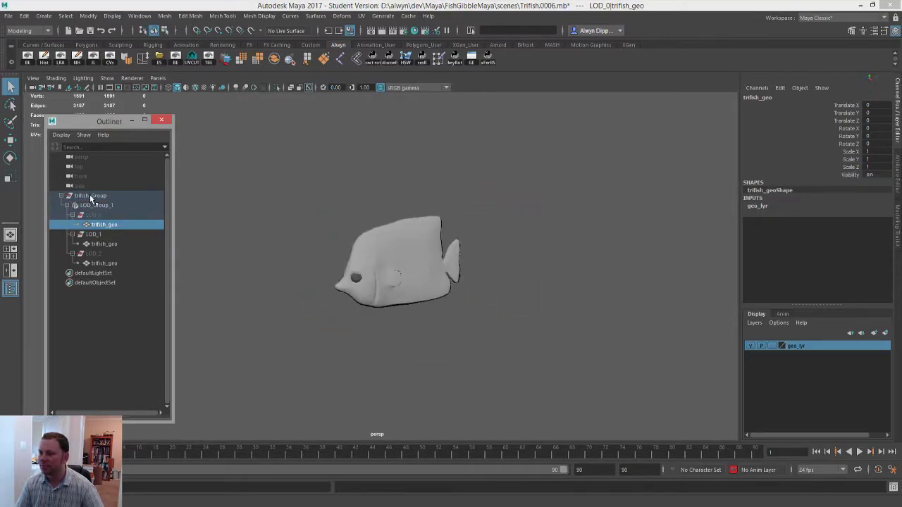
click(96, 205)
scroll(440, 263, down, 2)
scroll(412, 255, up, 7)
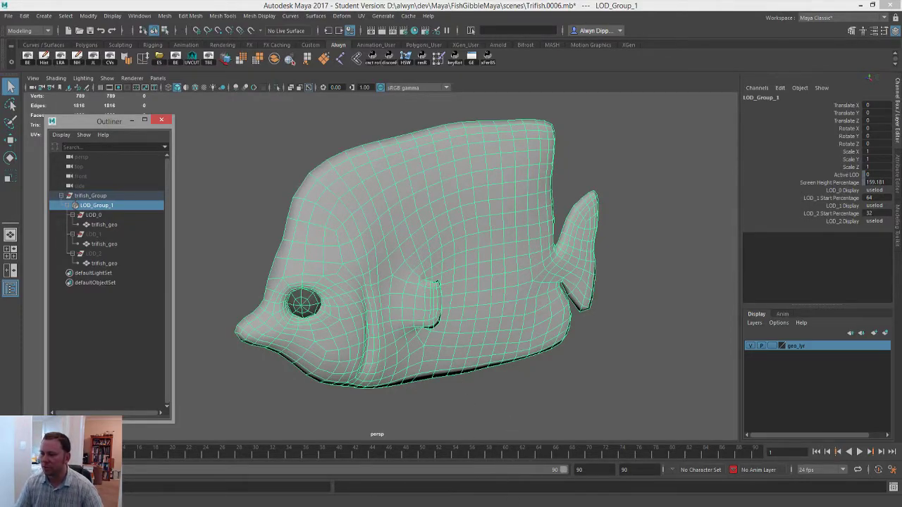
Switch to the Trifish project in Substance Painter and make Layer 1 and Layer 2 visible.
key(alt+Tab)
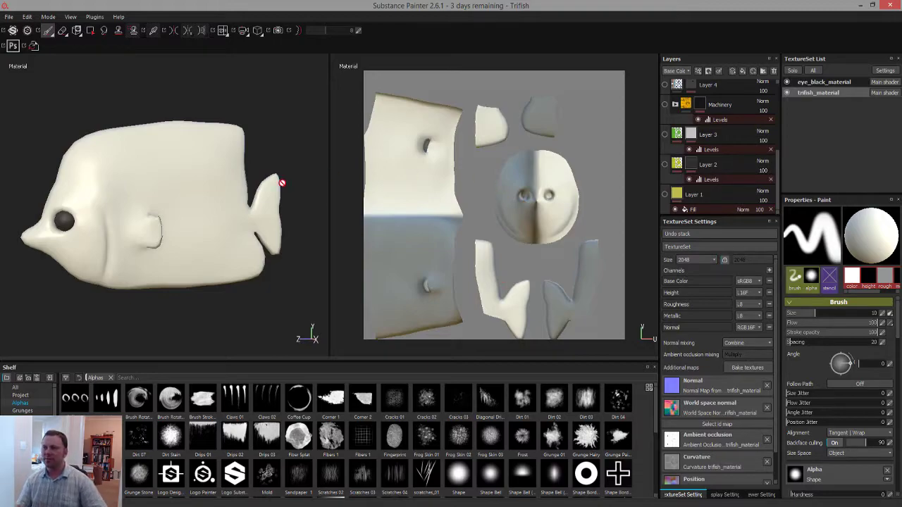
mouse_move(137, 228)
alt+mouse_down()
mouse_move(298, 231)
mouse_move(178, 215)
mouse_move(346, 193)
mouse_move(175, 167)
mouse_move(131, 244)
mouse_move(328, 227)
mouse_move(87, 241)
mouse_move(161, 244)
mouse_move(185, 232)
mouse_move(148, 232)
alt+mouse_up()
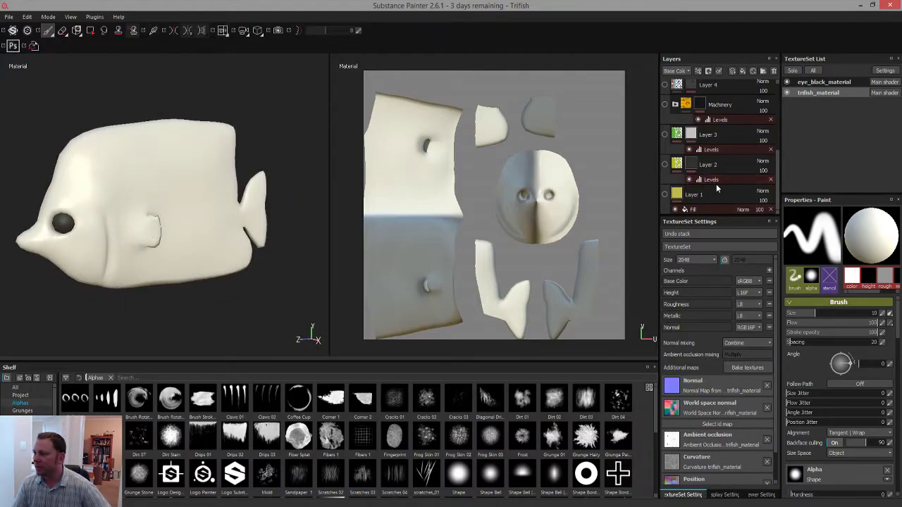
click(664, 195)
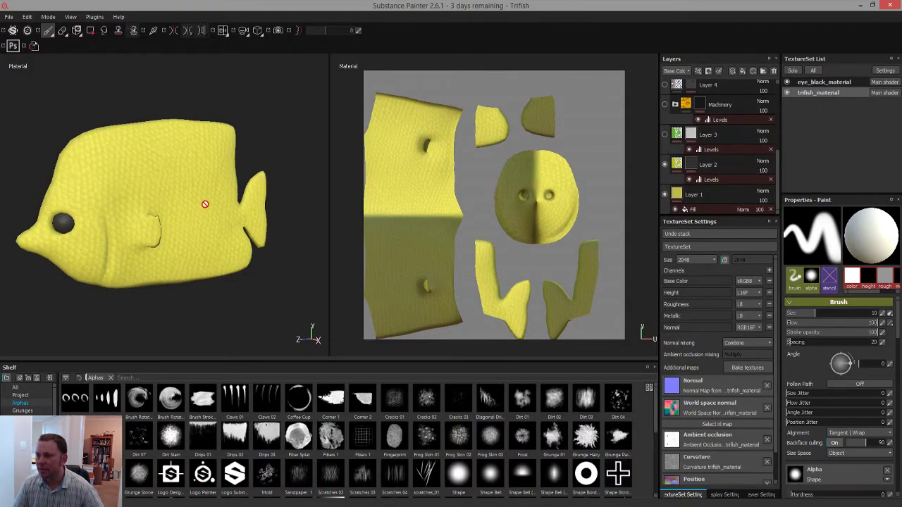
Make Layer 3 visible, show its fill properties, and turn on the Machinery folder above it.
click(664, 135)
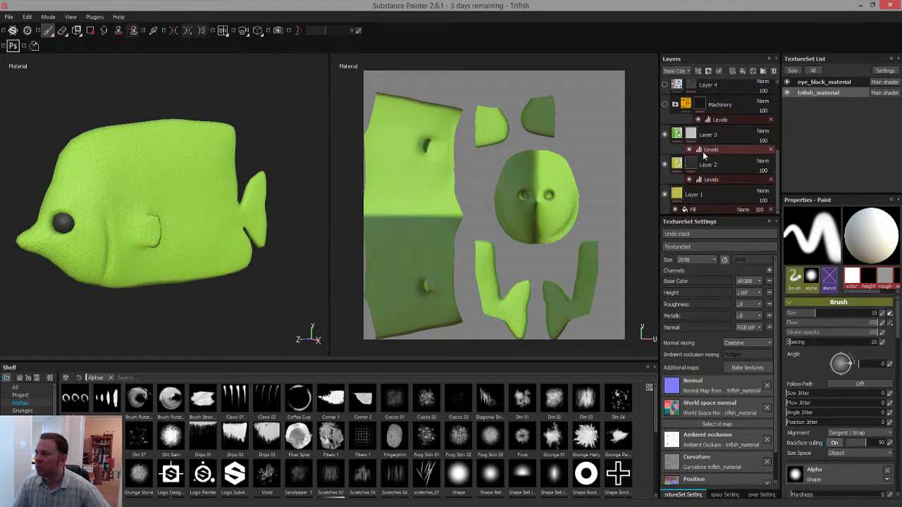
click(675, 135)
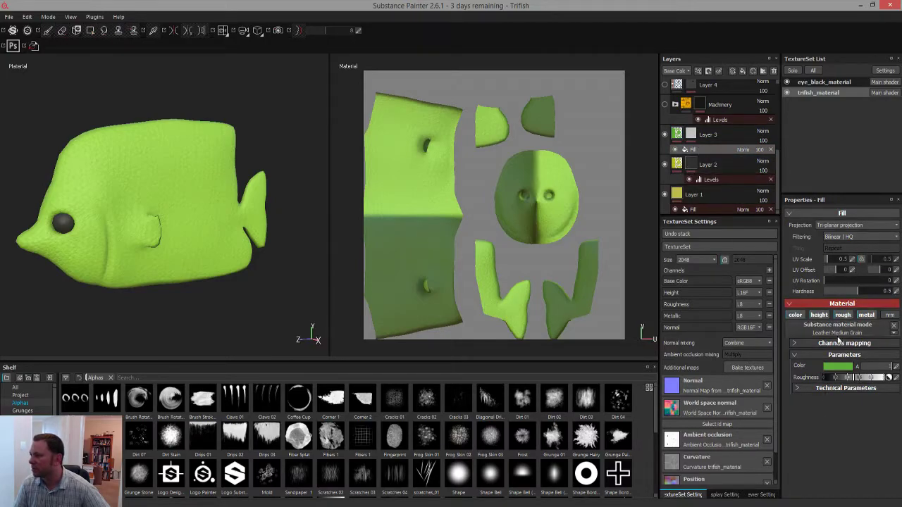
click(662, 107)
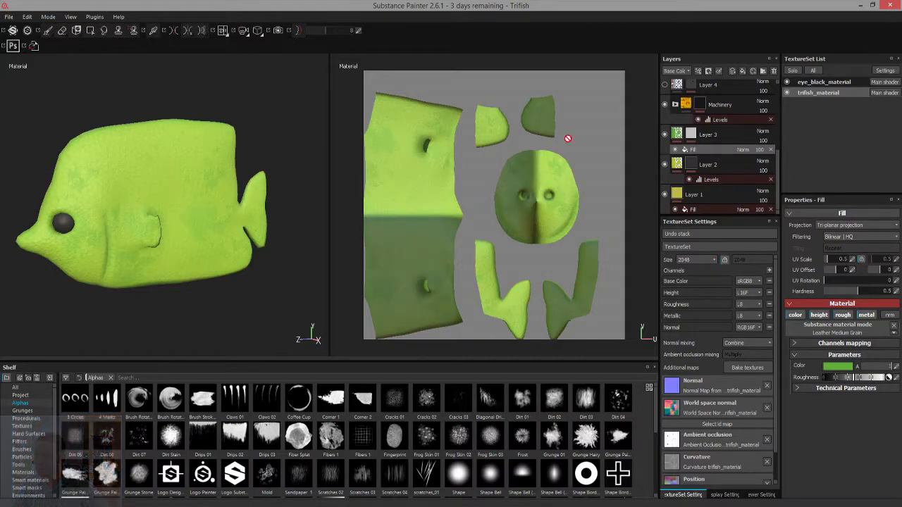
click(719, 105)
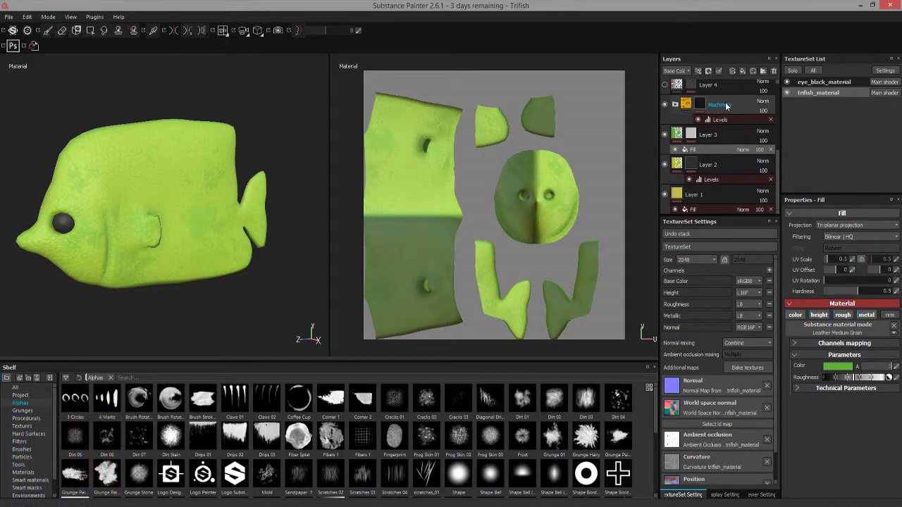
Make Layer 4 and Layer 5 visible to add their colour bands to the fish's body.
click(664, 84)
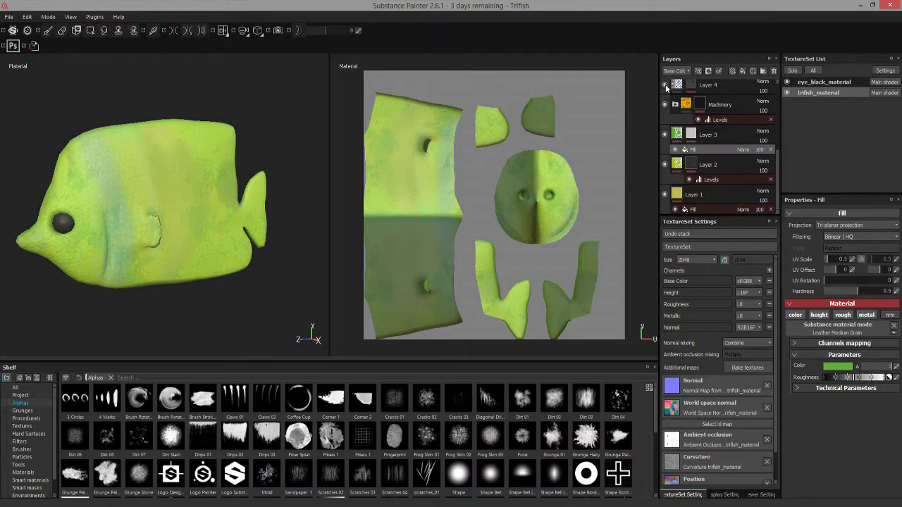
alt+drag(137, 186, 157, 216)
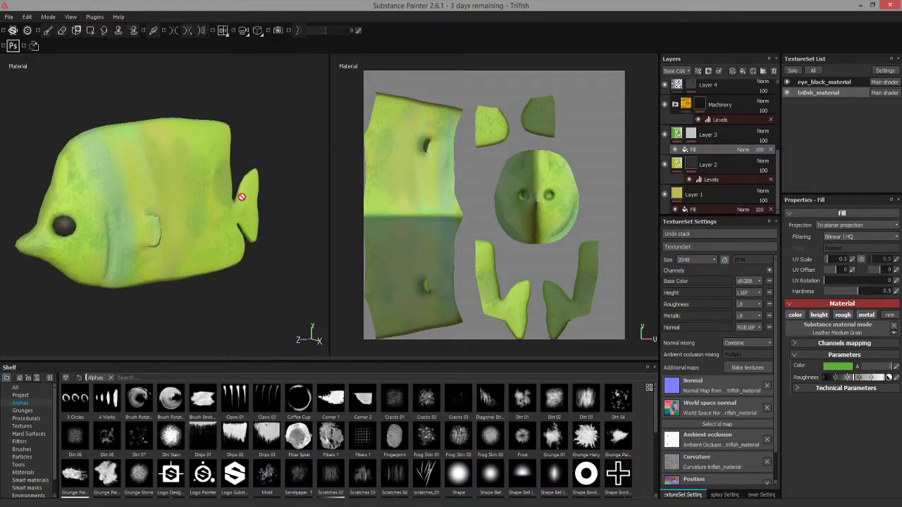
scroll(722, 166, up, 2)
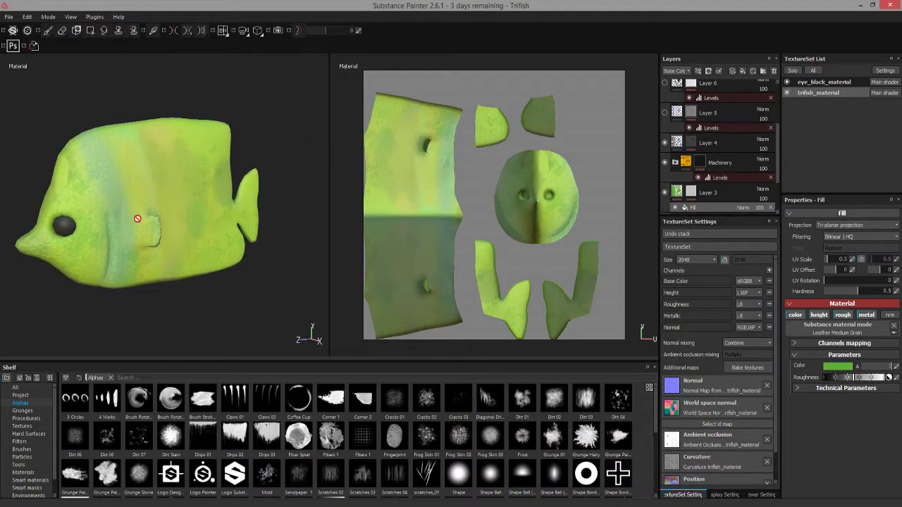
alt+drag(127, 218, 125, 217)
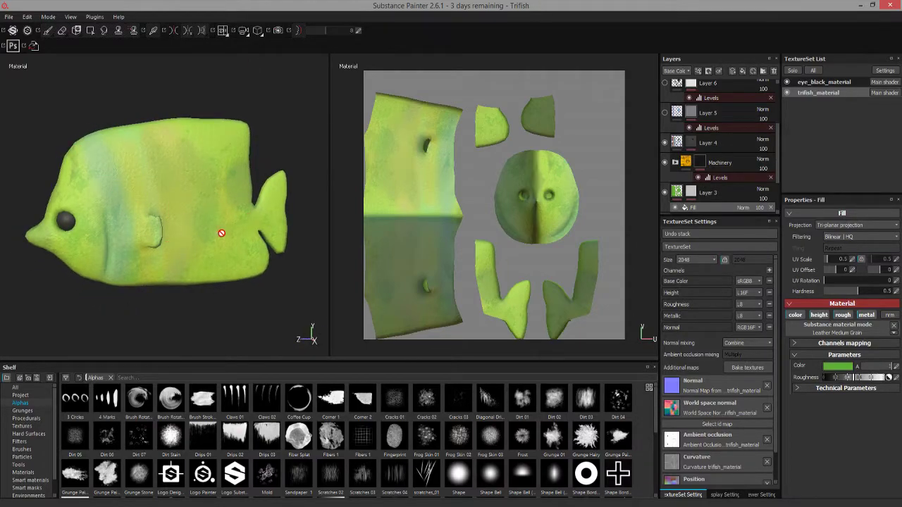
click(664, 114)
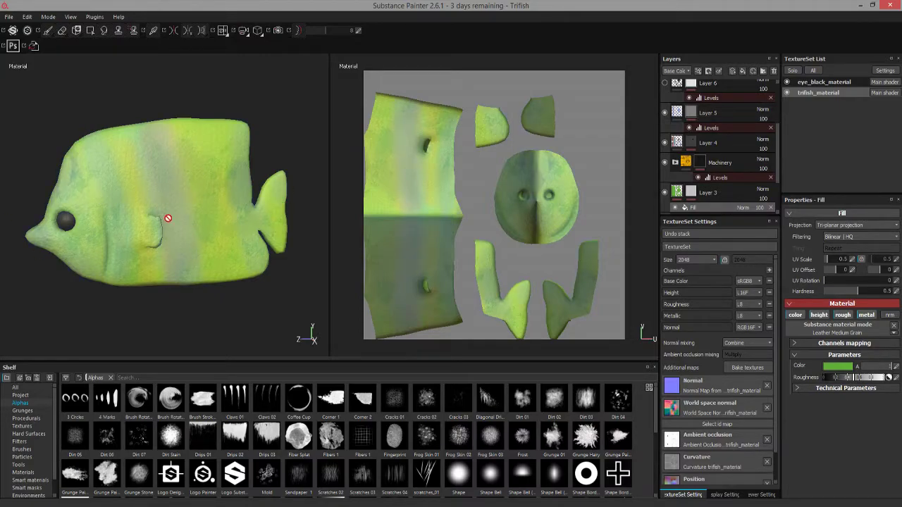
Make Layer 6 and Layer 7 visible, toggling Layer 7 off and on to compare its effect.
scroll(704, 141, up, 3)
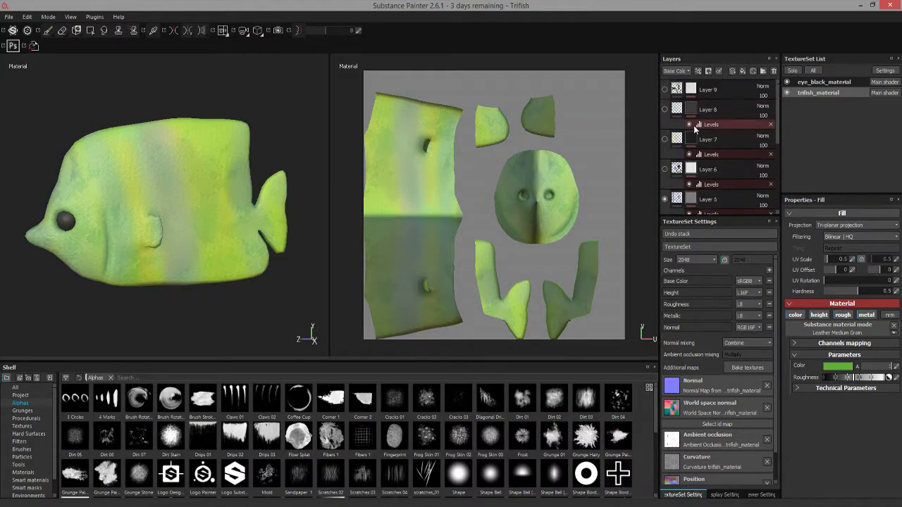
click(664, 170)
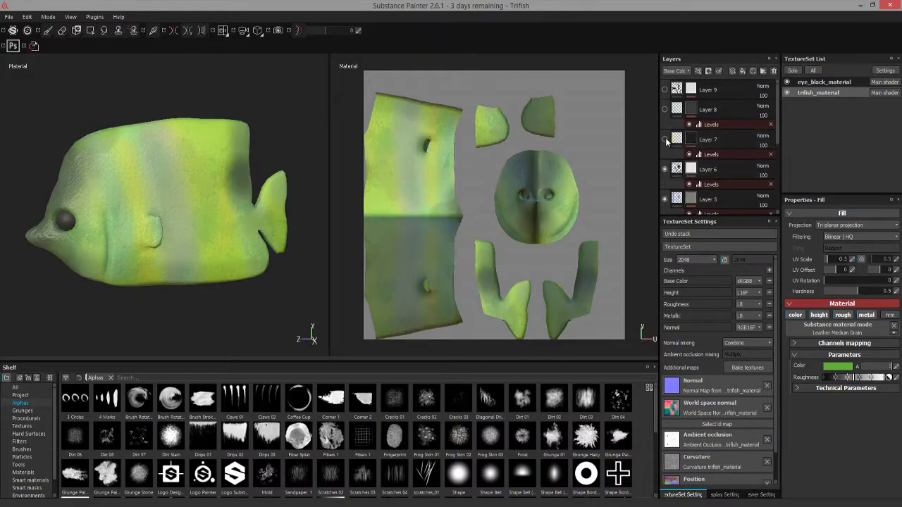
click(664, 139)
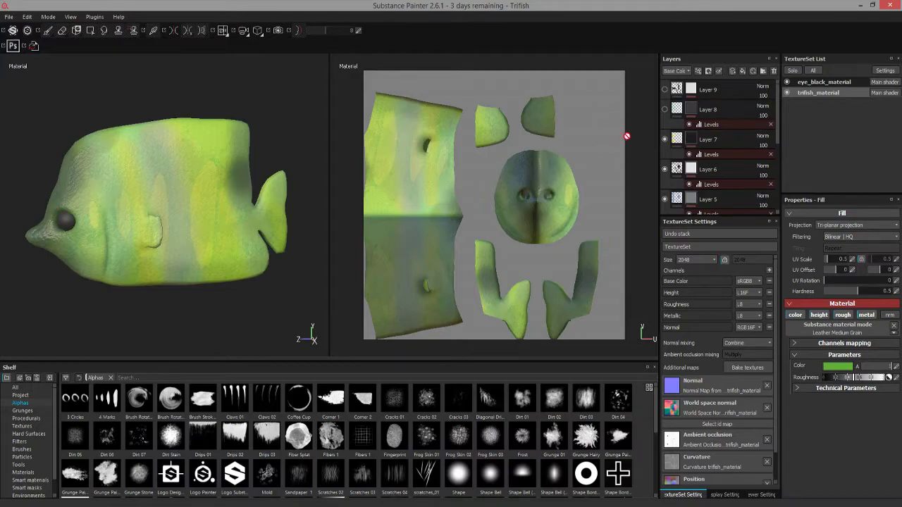
click(664, 139)
click(665, 139)
Make Layer 8 and Layer 9 visible and inspect the textured fish from another angle.
click(665, 109)
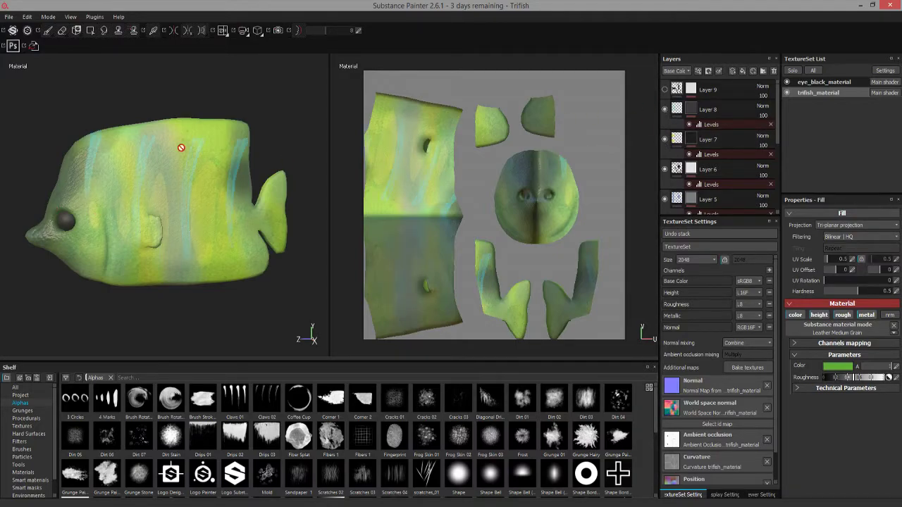
click(665, 90)
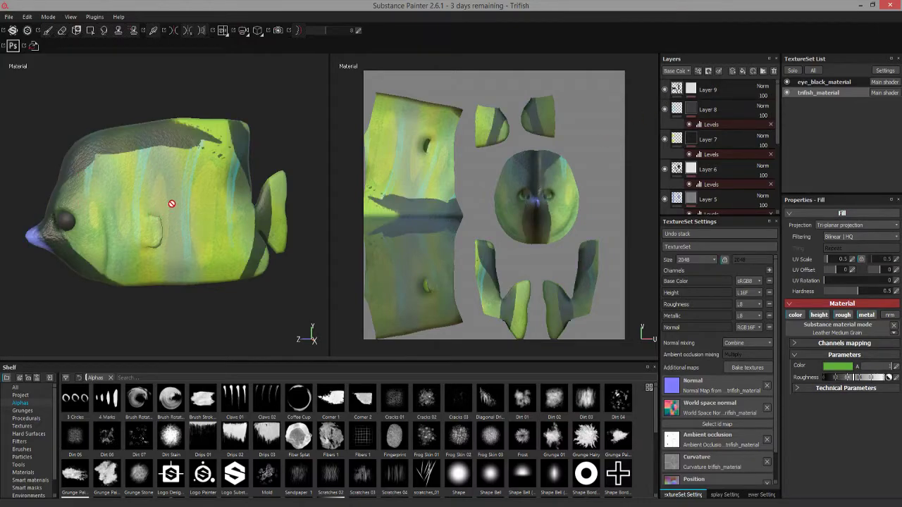
mouse_move(150, 224)
alt+mouse_down()
mouse_move(326, 225)
mouse_move(131, 237)
mouse_move(299, 229)
mouse_move(158, 230)
mouse_move(242, 232)
mouse_move(175, 241)
mouse_move(258, 237)
mouse_move(258, 223)
mouse_move(83, 232)
mouse_move(242, 229)
mouse_move(158, 231)
mouse_move(185, 234)
mouse_move(196, 225)
alt+mouse_up()
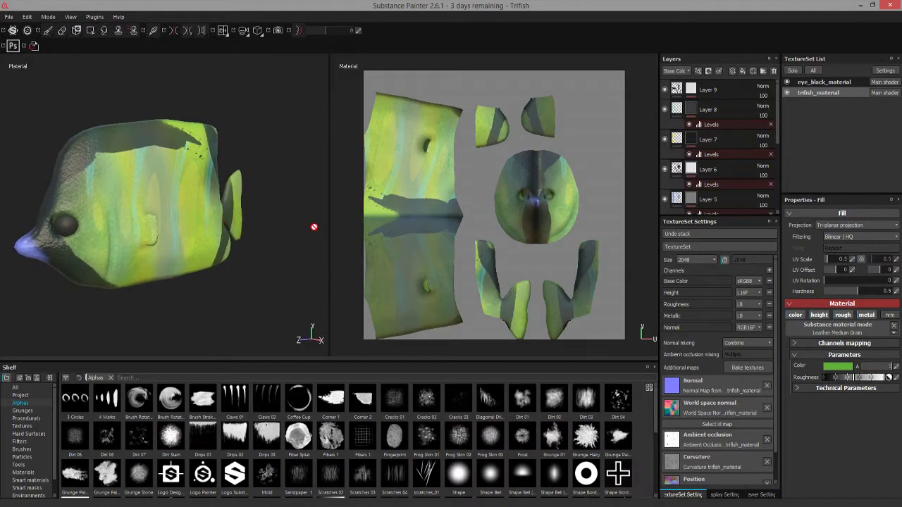
Close Substance Painter and discard the unsaved changes to the Trifish project.
click(891, 5)
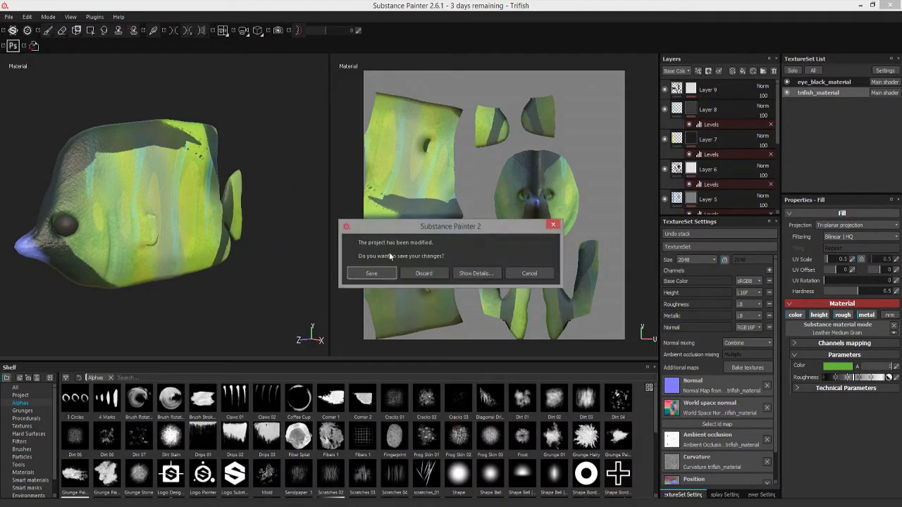
click(426, 272)
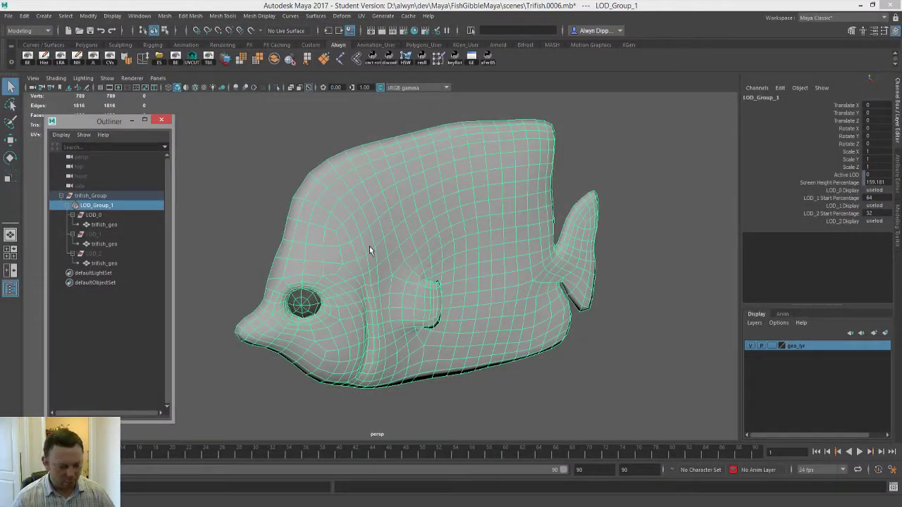
Show the fish textured in the Maya viewport and close Maya without saving the scene.
key(6)
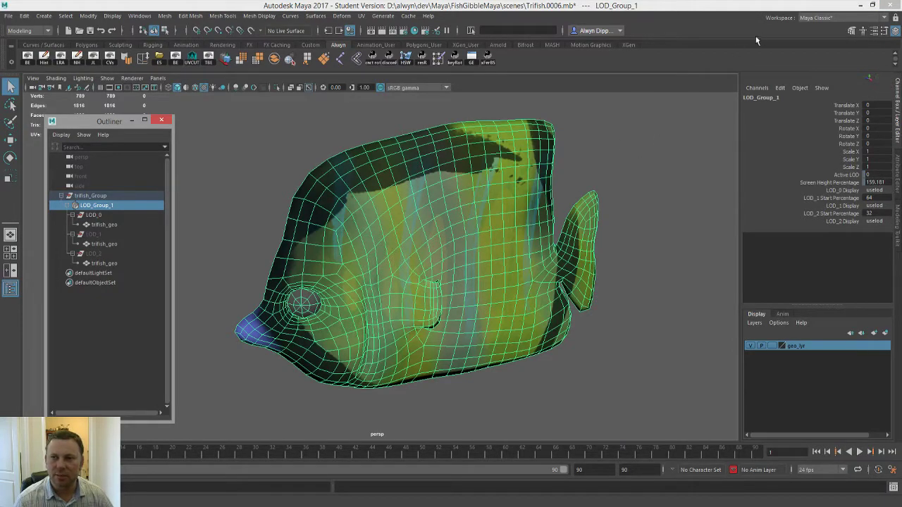
click(889, 5)
click(453, 261)
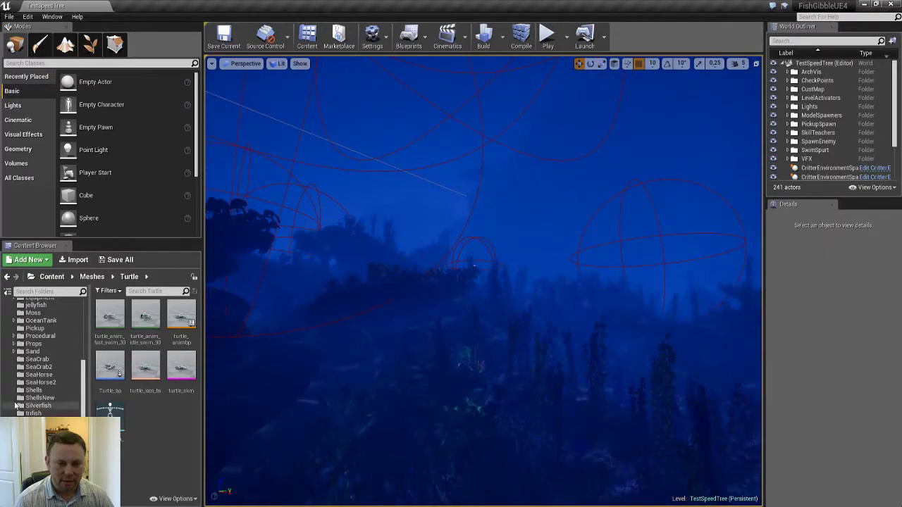
Open the trifish static mesh from the Meshes/trifish folder in Unreal and view it from above.
click(39, 413)
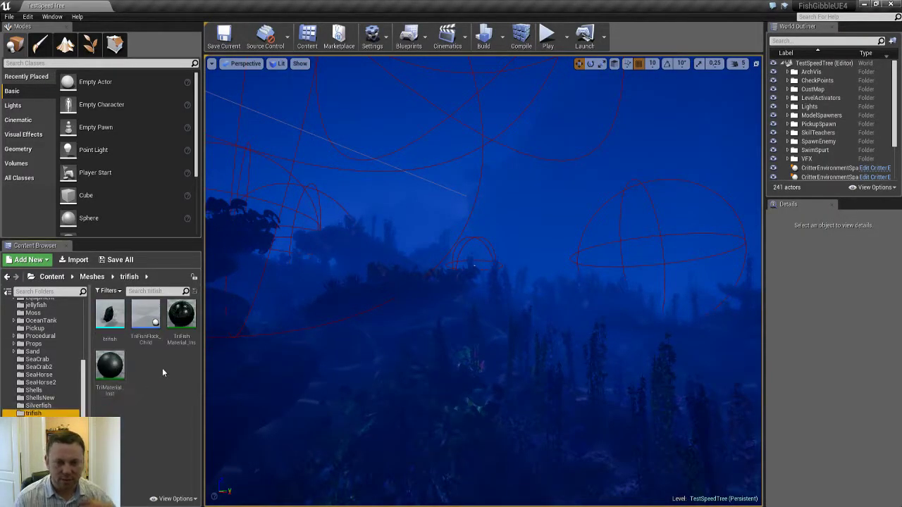
mouse_move(111, 321)
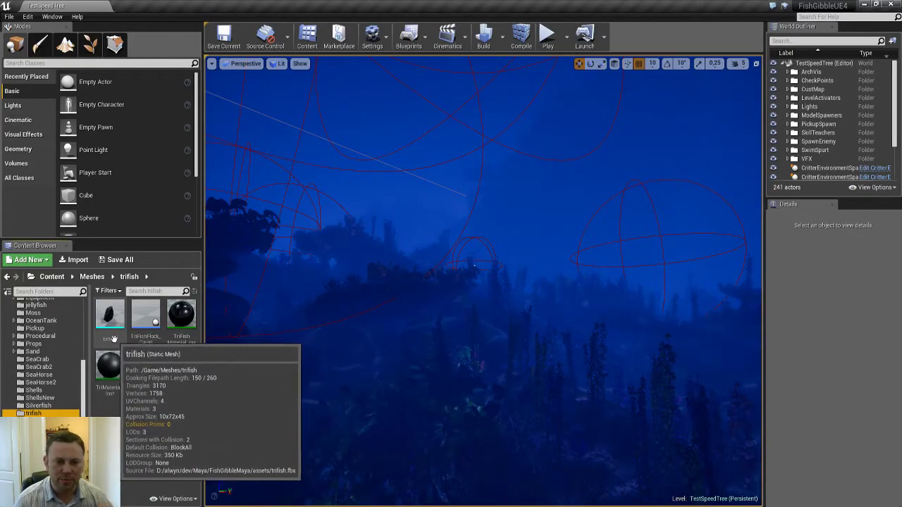
double_click(111, 317)
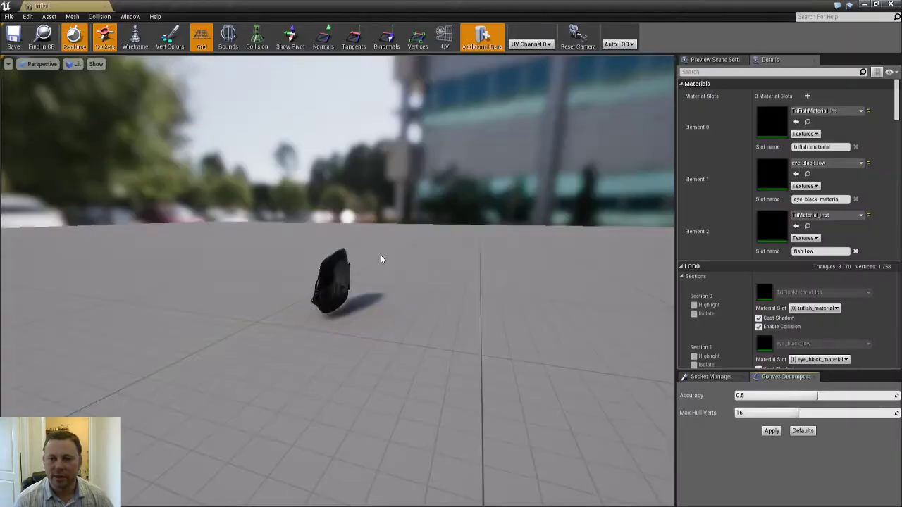
drag(376, 272, 409, 276)
right_drag(408, 276, 74, 321)
alt+drag(422, 211, 376, 275)
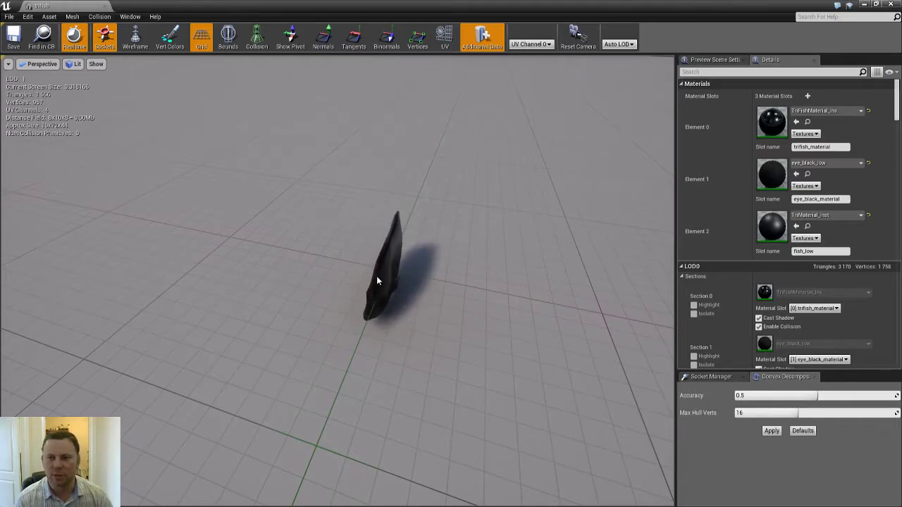
Locate the Element 0 material, TriFishMaterial_Ins, among the project assets, open it and look through its parameters down to the parent.
click(808, 124)
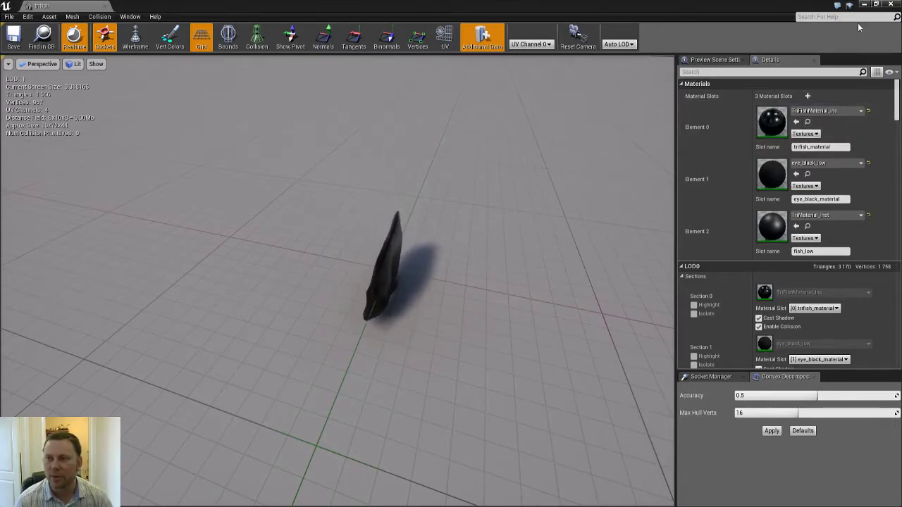
click(877, 4)
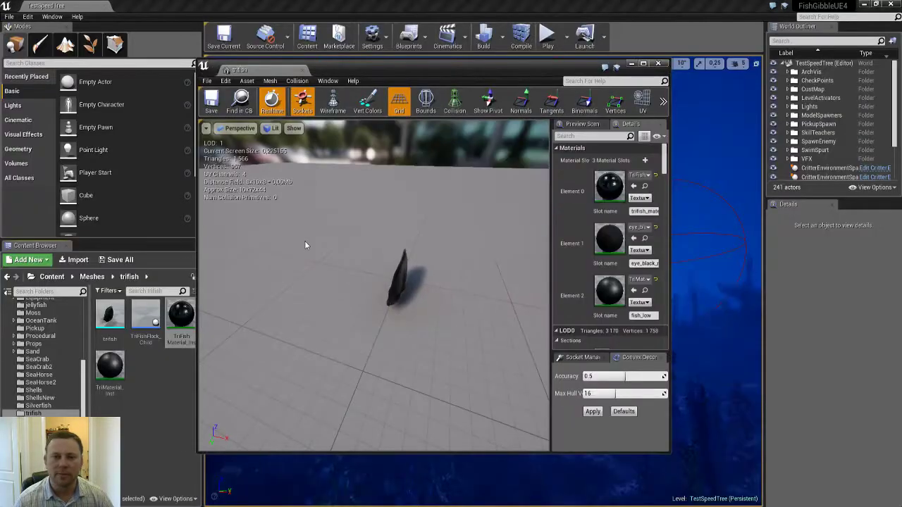
double_click(181, 314)
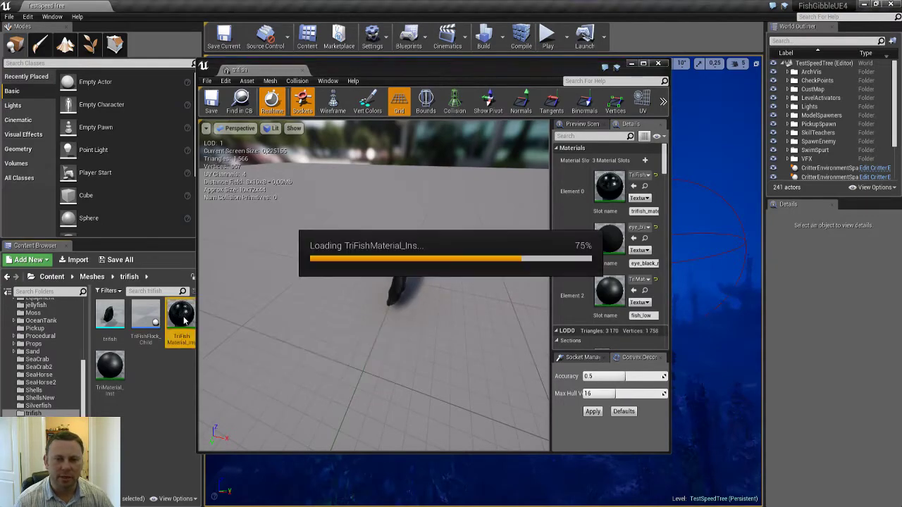
scroll(285, 231, down, 3)
scroll(285, 230, down, 3)
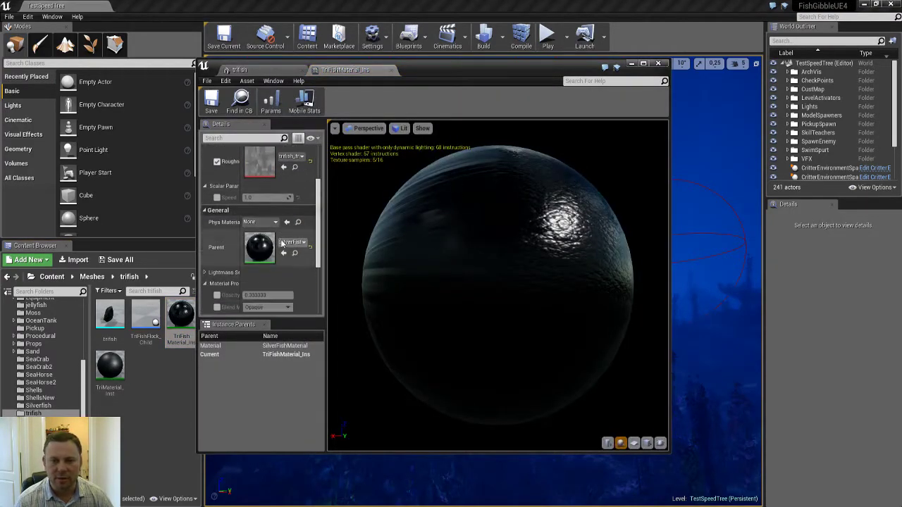
Locate the parent SilverFishMaterial among the project assets and open it in a maximized editor.
click(294, 253)
double_click(110, 365)
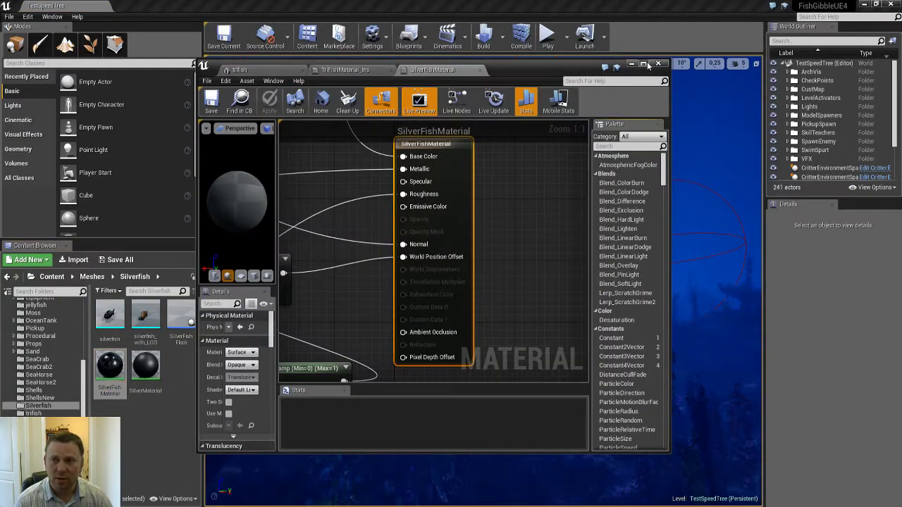
click(643, 64)
Examine the StaticMeshMorphTargets and LinearSine nodes that drive the swimming animation in the SilverFishMaterial graph.
scroll(310, 122, down, 2)
right_drag(310, 121, 505, 234)
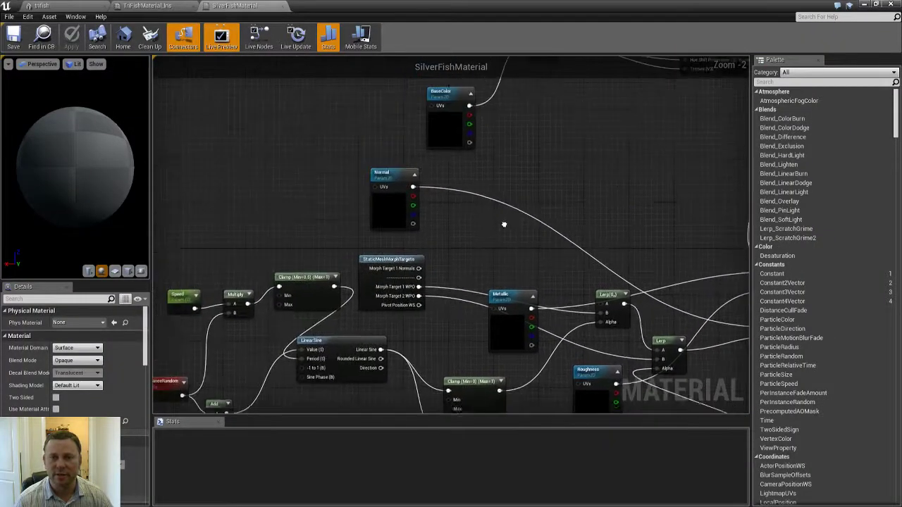
right_drag(247, 245, 307, 134)
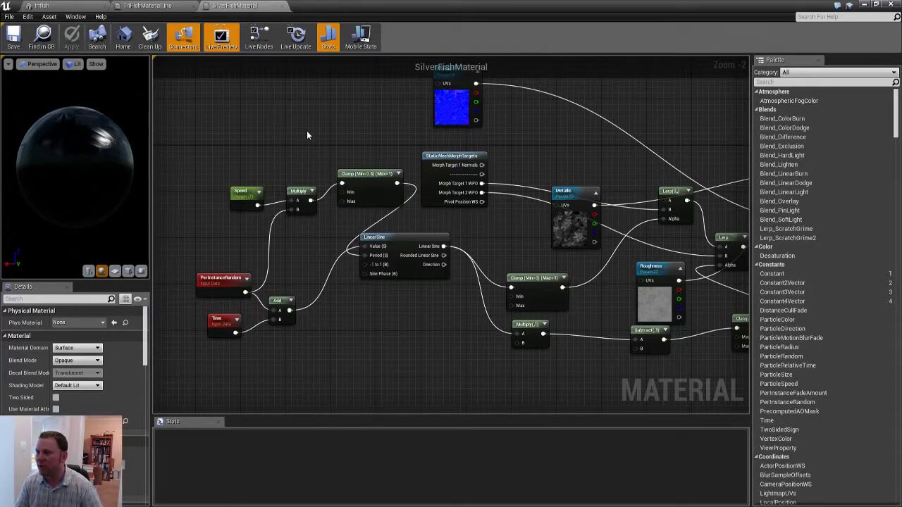
right_drag(341, 143, 324, 153)
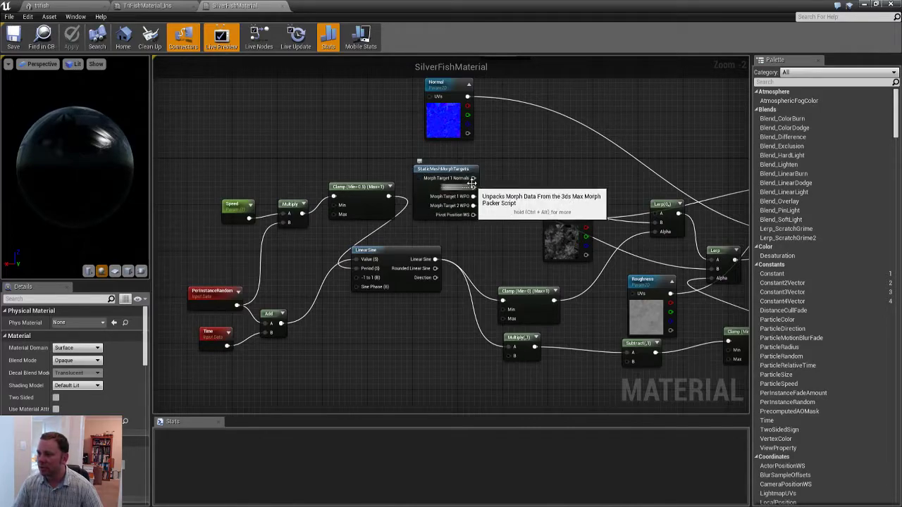
scroll(437, 169, up, 2)
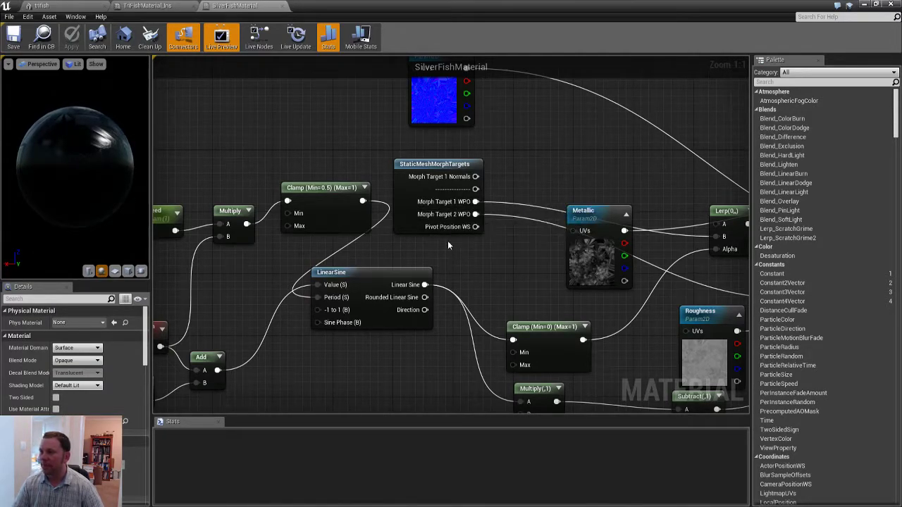
scroll(436, 238, down, 3)
scroll(393, 302, up, 2)
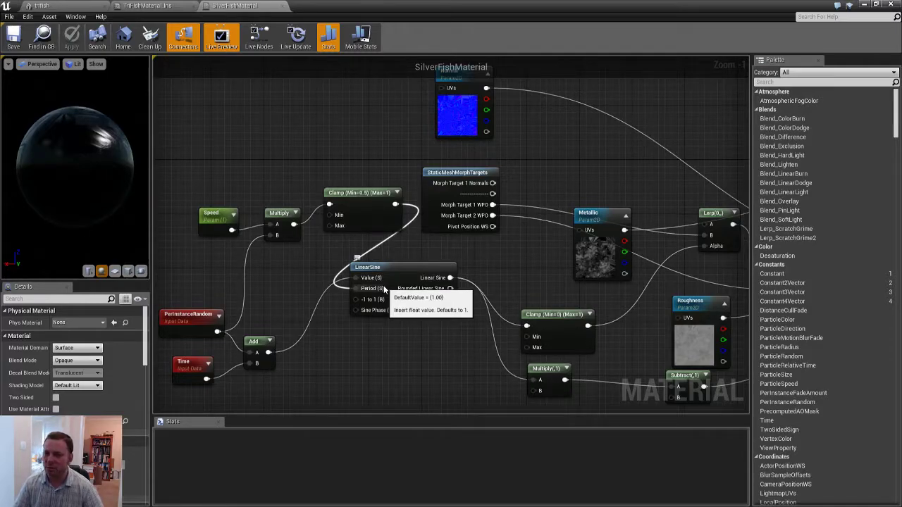
Examine how the PerInstanceRandom nodes feed the animation timing and the HueShift of the base colour.
right_drag(280, 295, 343, 251)
click(248, 277)
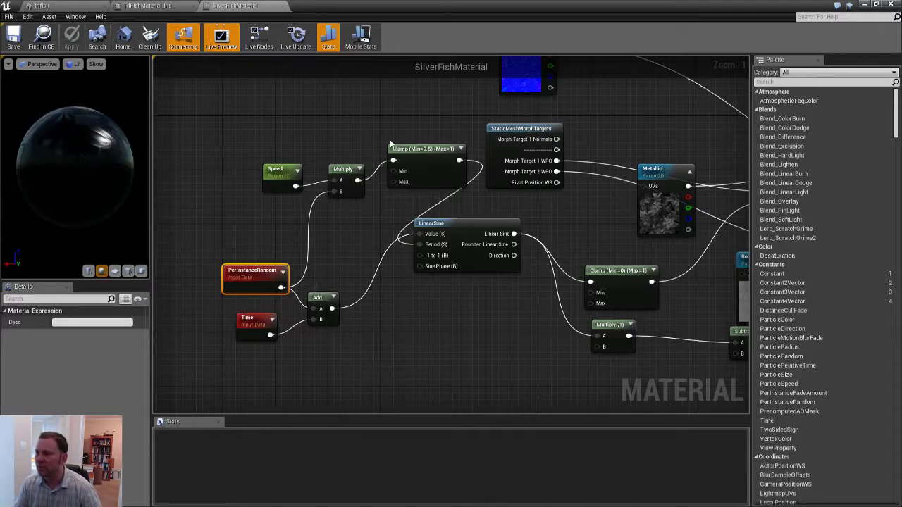
right_drag(396, 121, 297, 290)
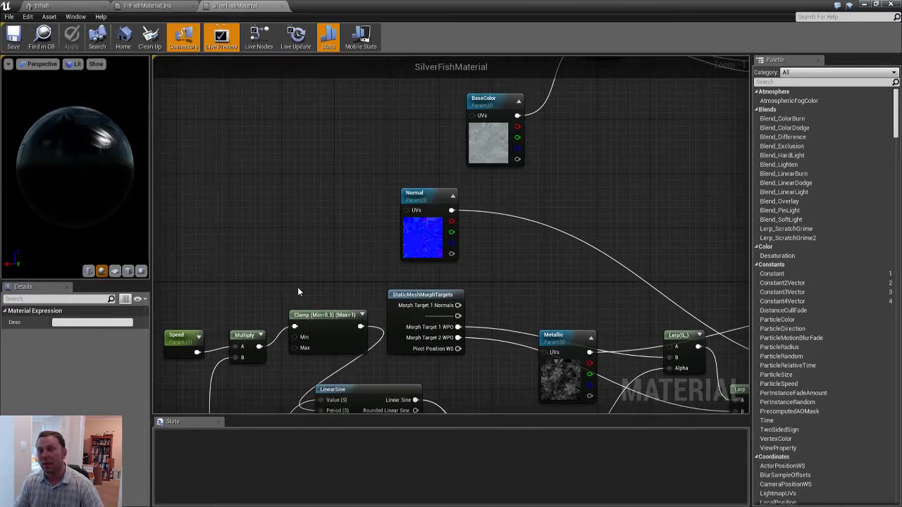
right_drag(644, 147, 440, 307)
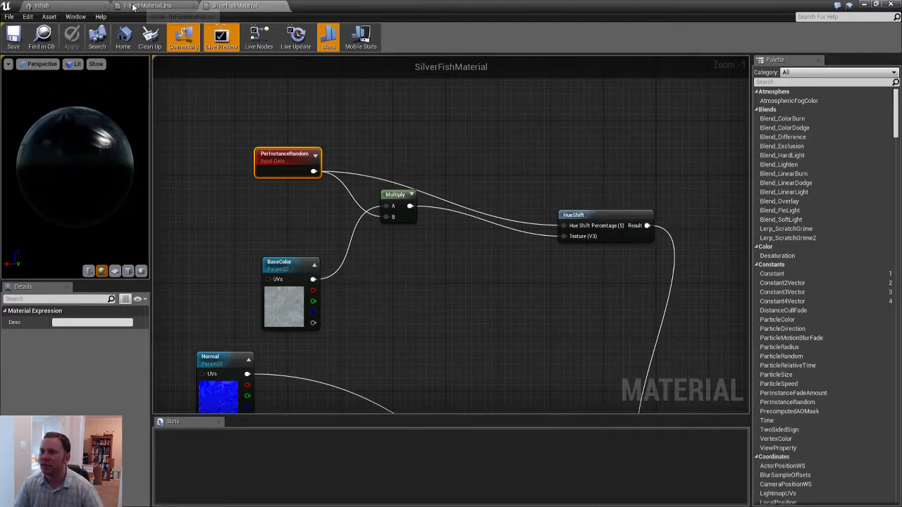
Review the BaseColor, Metallic, Normal and Roughness textures assigned in TriFishMaterial_Ins.
click(154, 5)
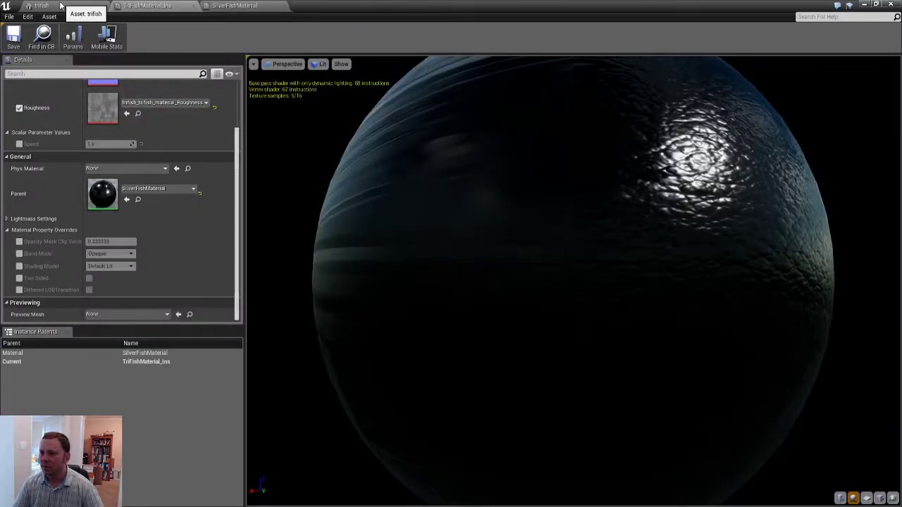
scroll(191, 189, up, 5)
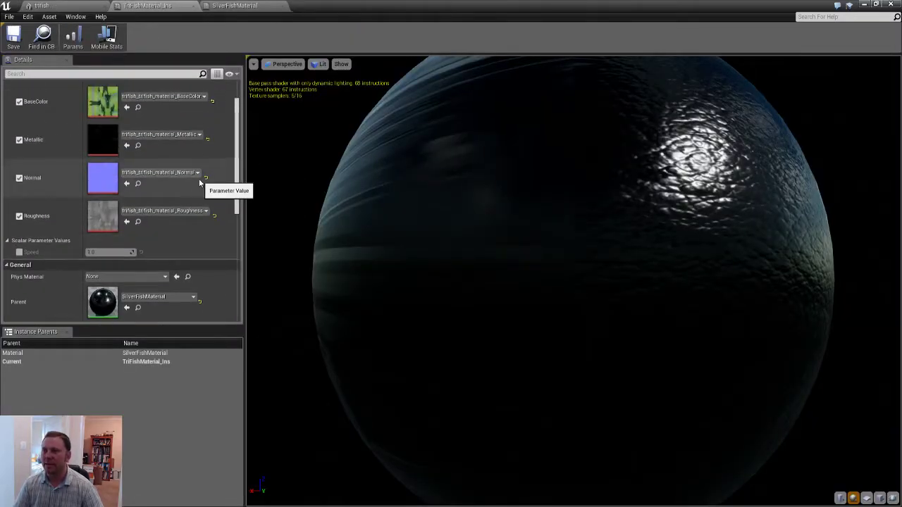
Return to the trifish mesh and inspect its surface up close in the preview.
click(41, 4)
drag(395, 295, 536, 268)
right_drag(536, 268, 539, 204)
drag(539, 204, 429, 165)
right_drag(430, 166, 433, 124)
drag(433, 123, 279, 144)
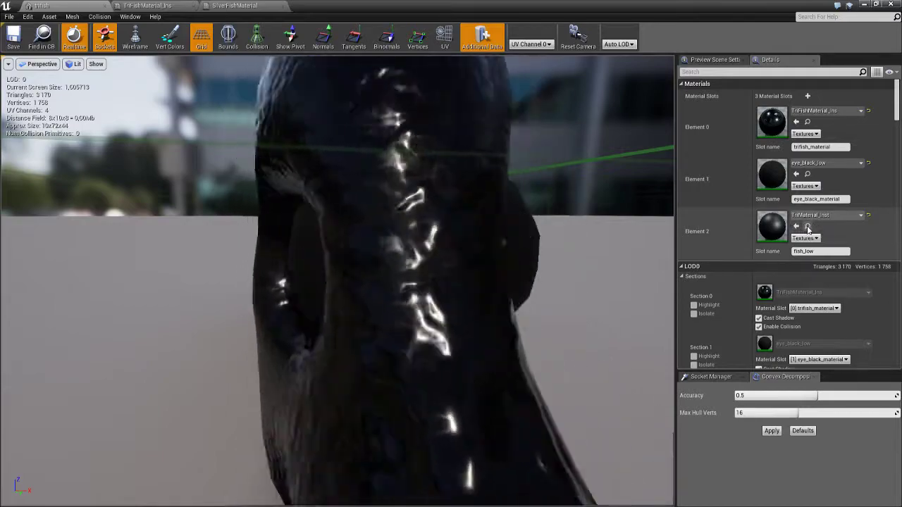
Expand the sections of LOD2 and LOD1 and review the material slots they use.
scroll(736, 261, down, 7)
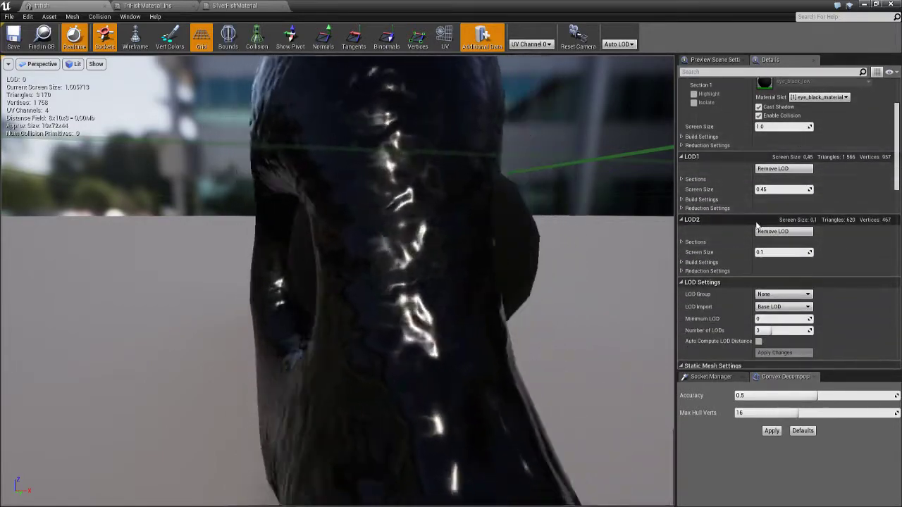
click(682, 242)
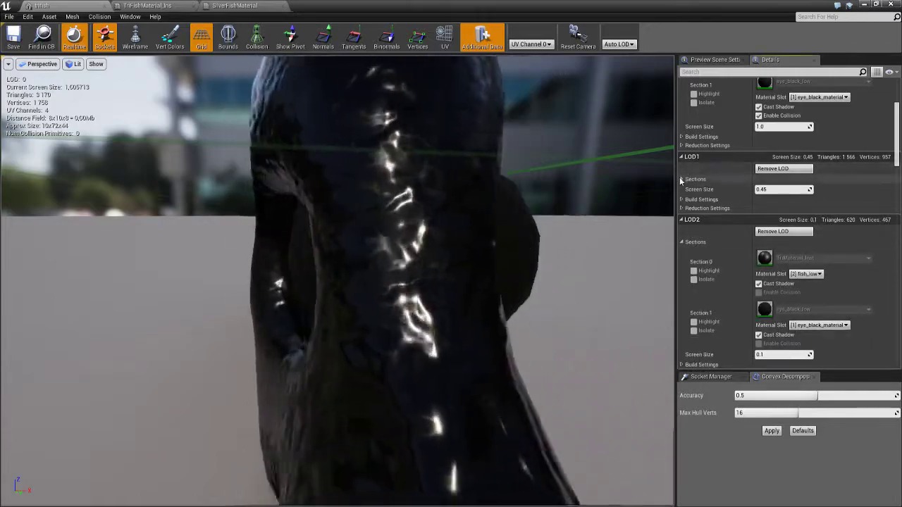
click(681, 179)
scroll(775, 211, down, 3)
Move the preview camera away from the fish to check how its LODs switch with distance.
mouse_move(334, 243)
right_down()
mouse_move(314, 251)
mouse_move(334, 242)
right_up()
key(s)
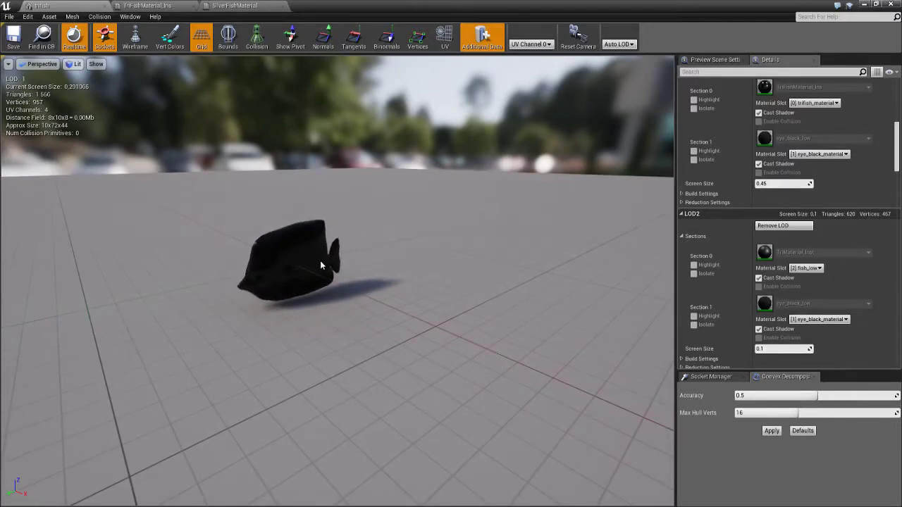
right_drag(256, 277, 277, 268)
key(s)
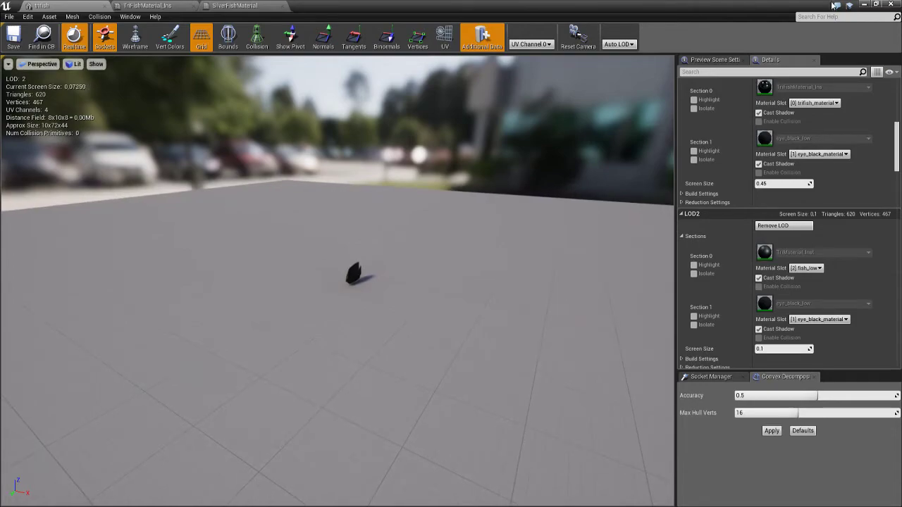
Close the asset editor, play the level from a spot on the seabed and resume the game after pausing it.
click(895, 4)
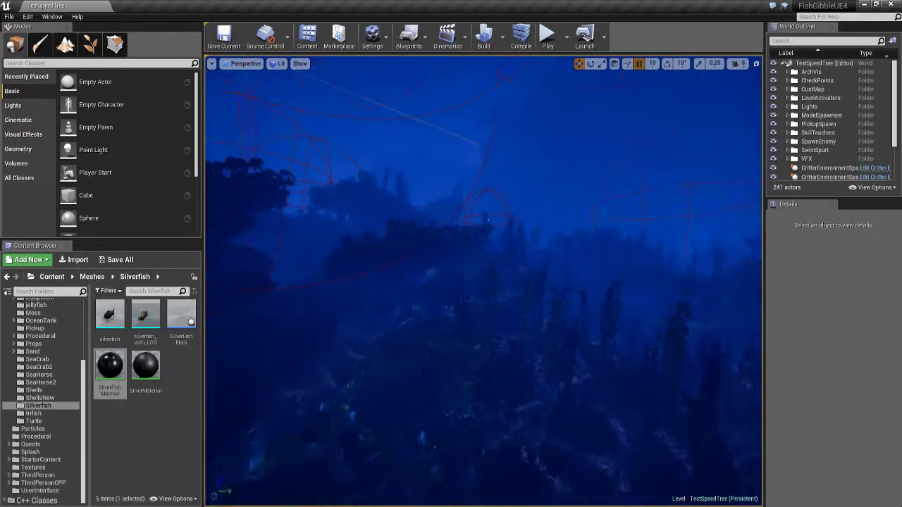
right_click(400, 367)
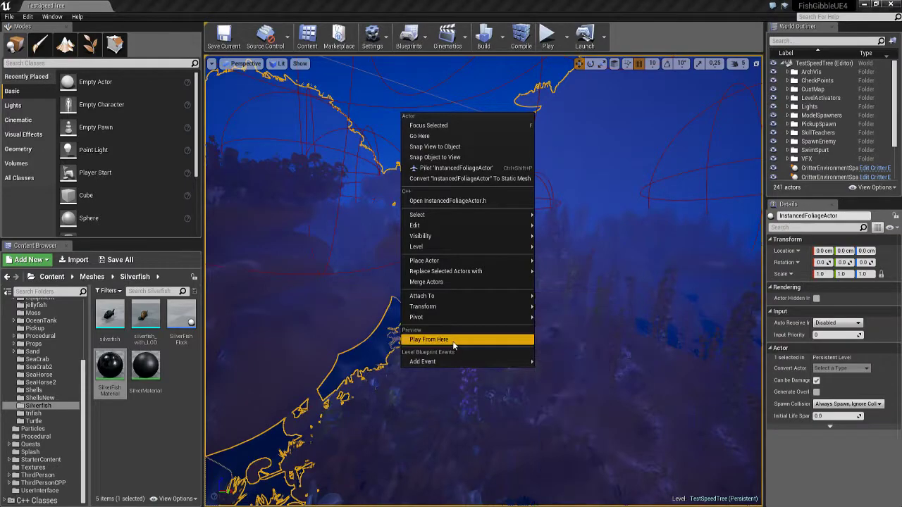
click(448, 337)
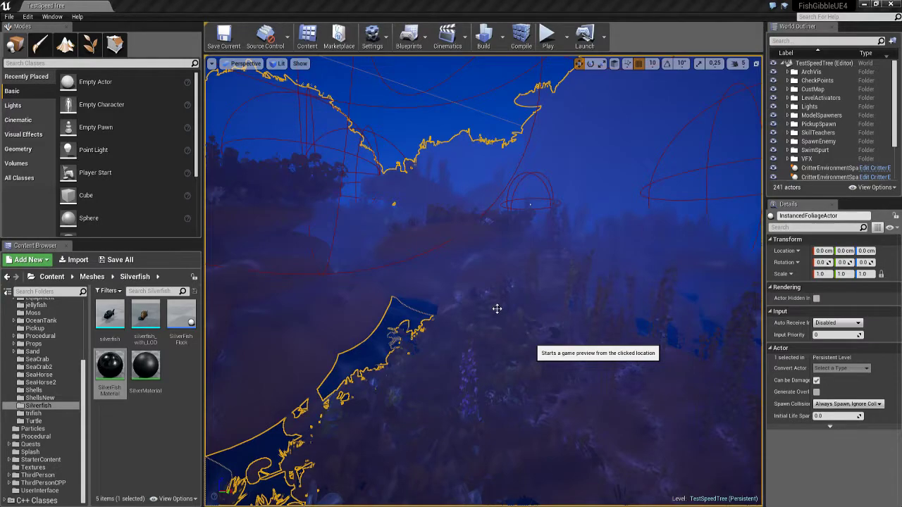
key(p)
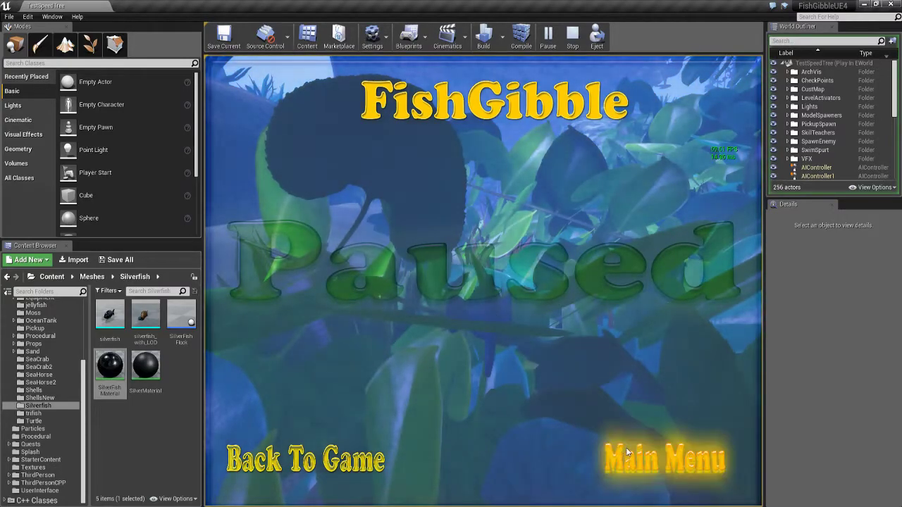
click(305, 459)
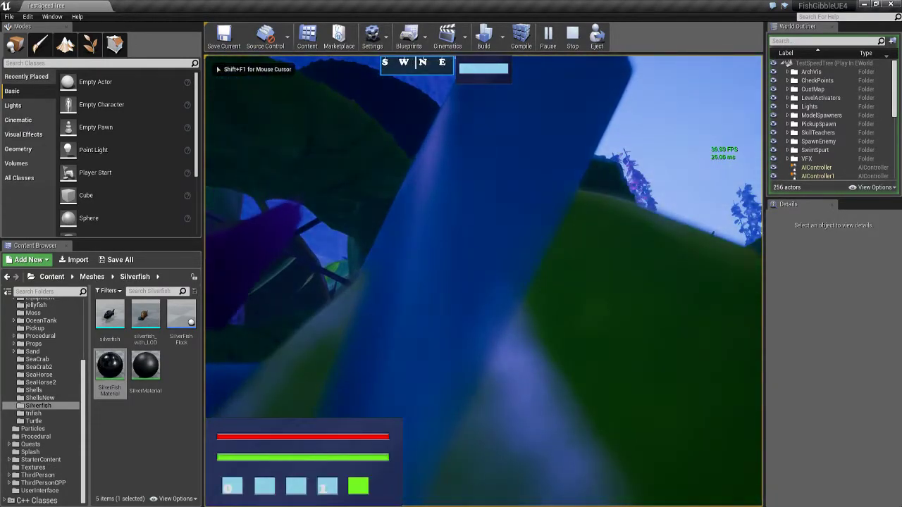
Watch the fish in the running game at full screen, return to the windowed view and stop playing.
key(F11)
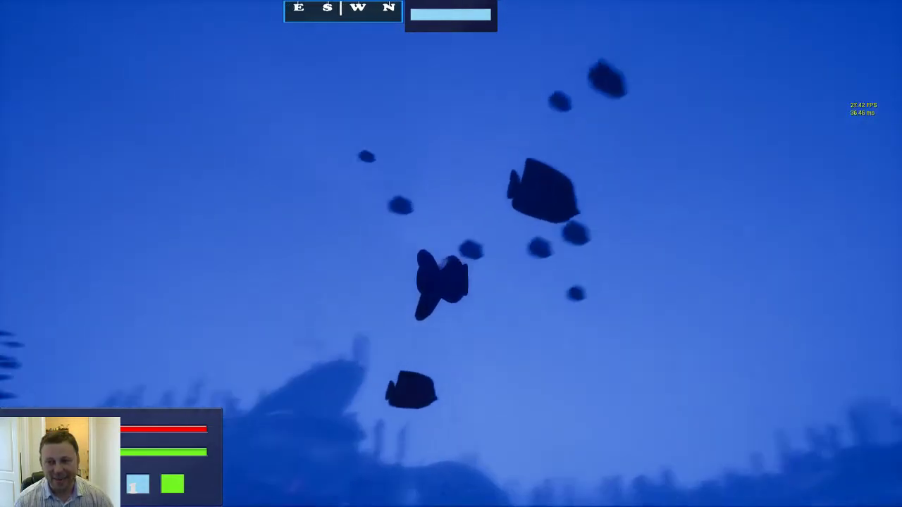
key(F11)
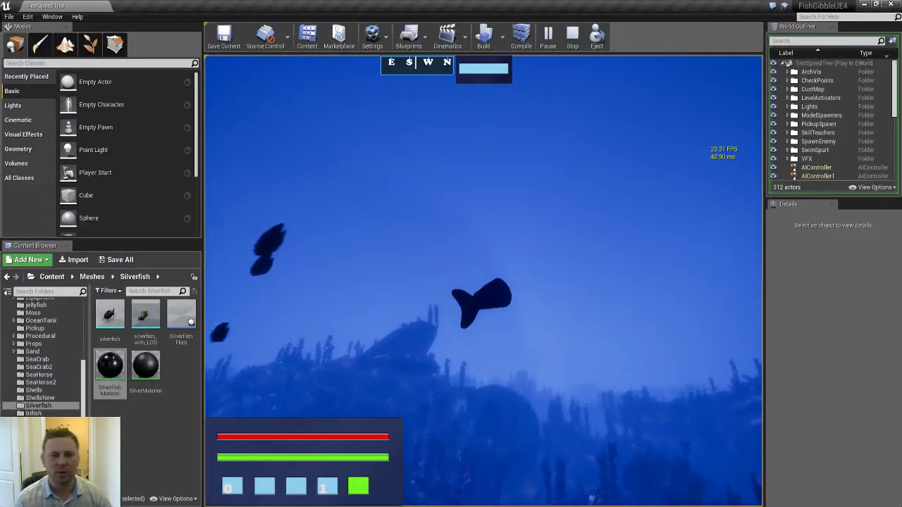
key(Escape)
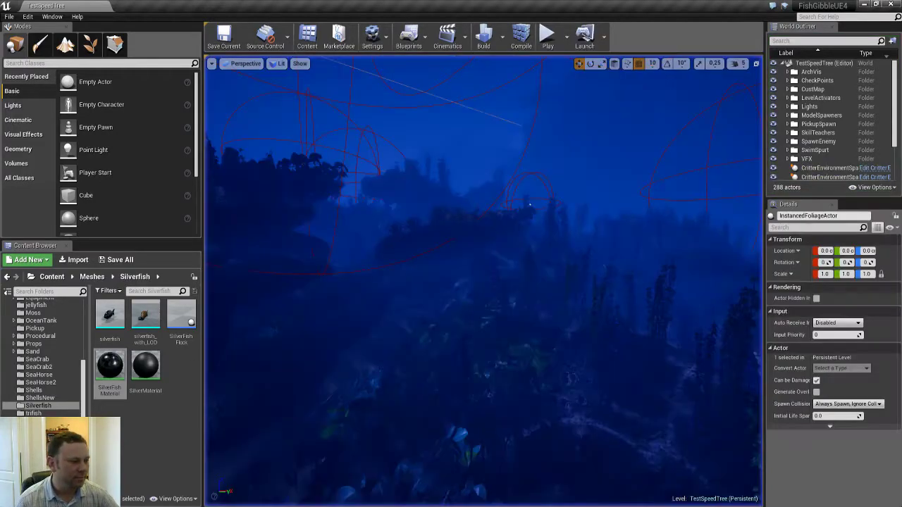